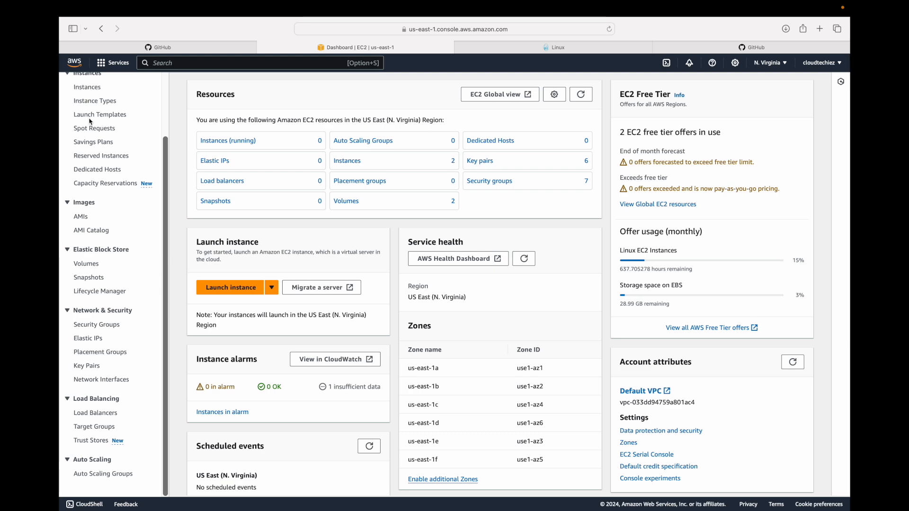
# Open the list of EC2 launch templates
pyautogui.scroll(5, 92, 121)
pyautogui.hscroll(-1, 92, 122)
pyautogui.hscroll(-1, 148, 122)
pyautogui.scroll(3, 148, 122)
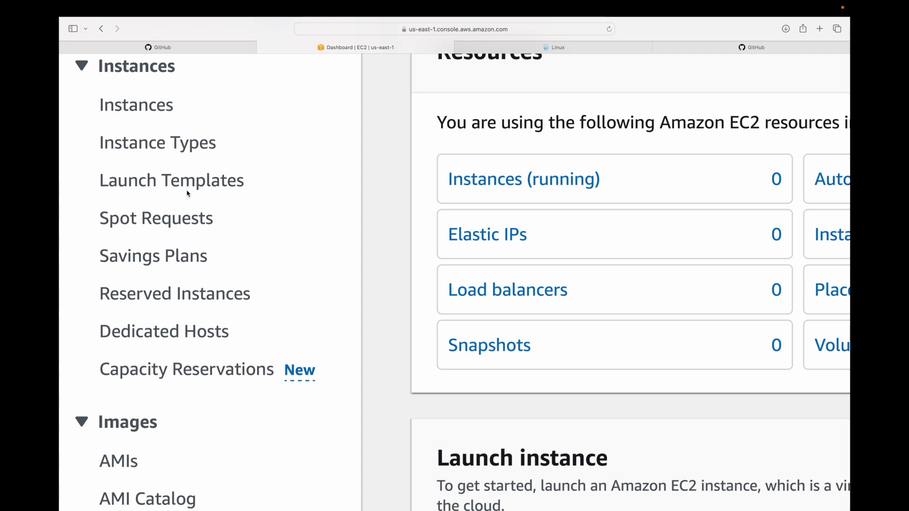
pyautogui.scroll(-5, 188, 193)
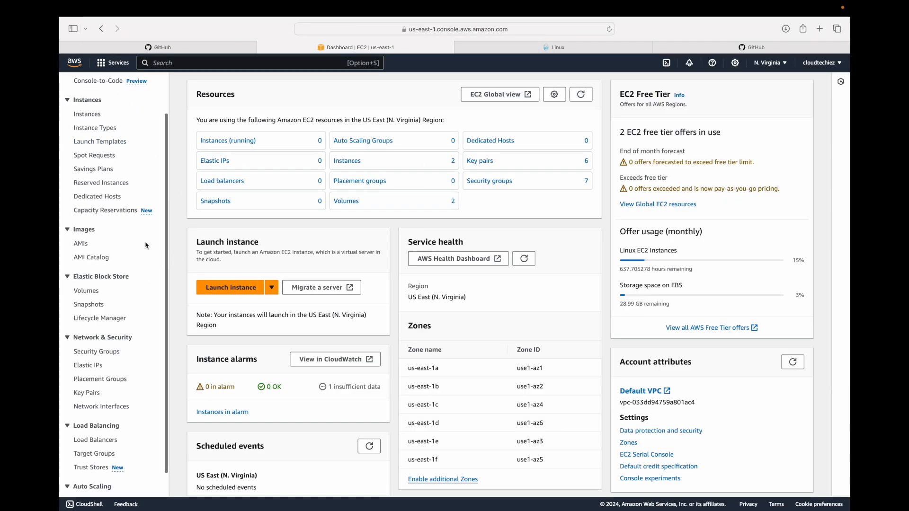
pyautogui.scroll(5, 109, 191)
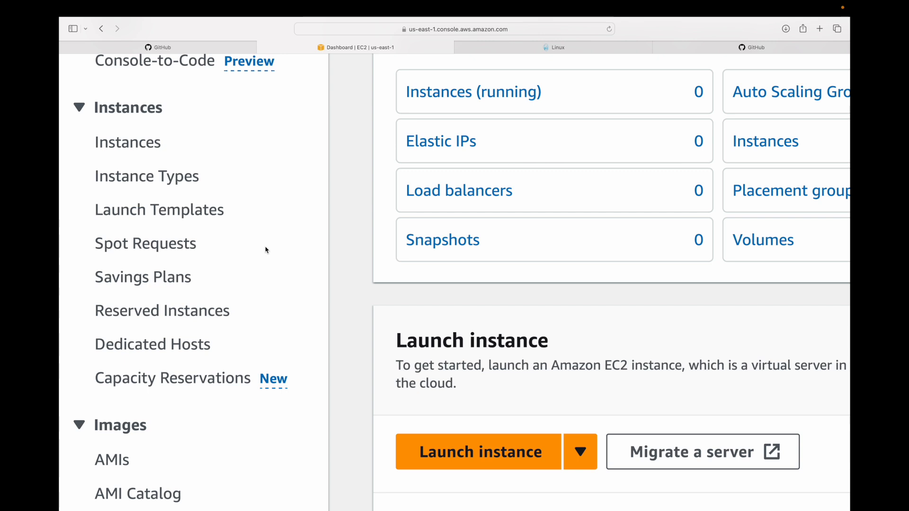
pyautogui.click(199, 216)
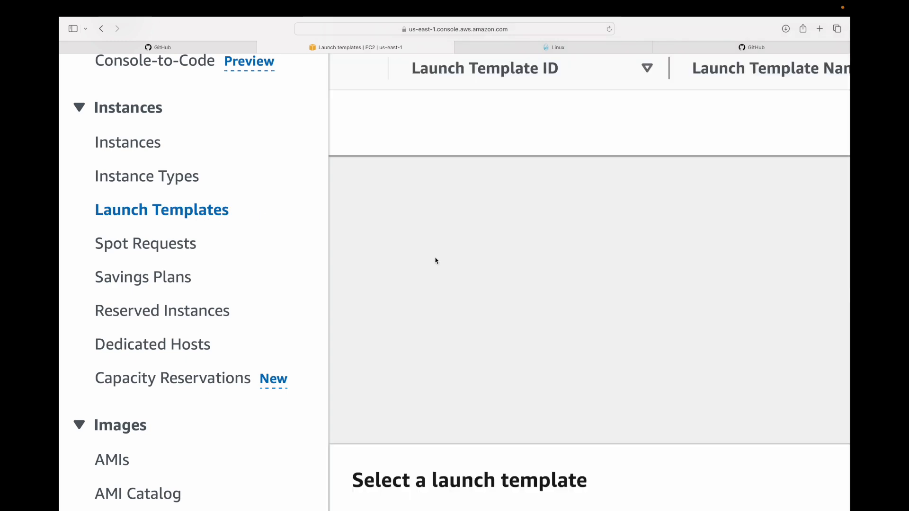
pyautogui.scroll(-5, 436, 260)
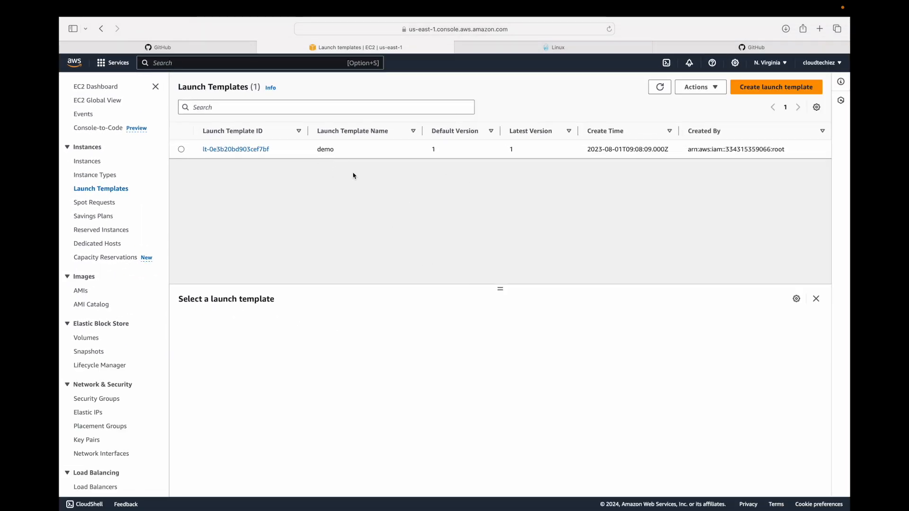
# Start a new launch template named example with the version description 1.0
pyautogui.click(783, 87)
pyautogui.write('example')
pyautogui.press('Tab')
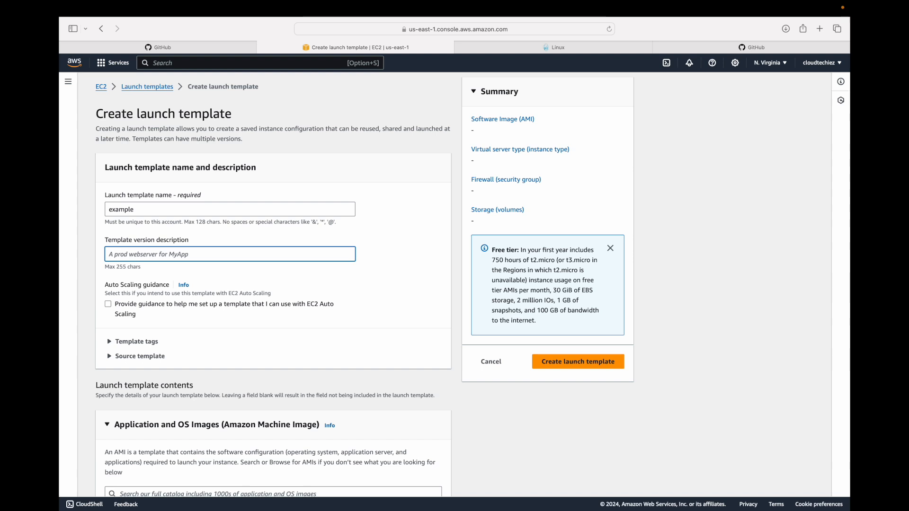
pyautogui.write('1.')
# Add a template tag with the key Name and the value Auto_scaling_instance
pyautogui.scroll(-5, 242, 266)
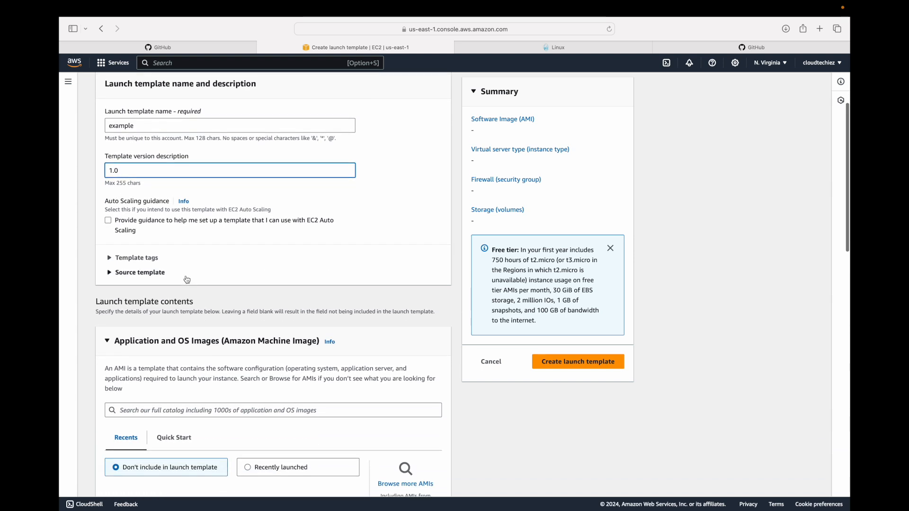
pyautogui.click(141, 227)
pyautogui.click(134, 266)
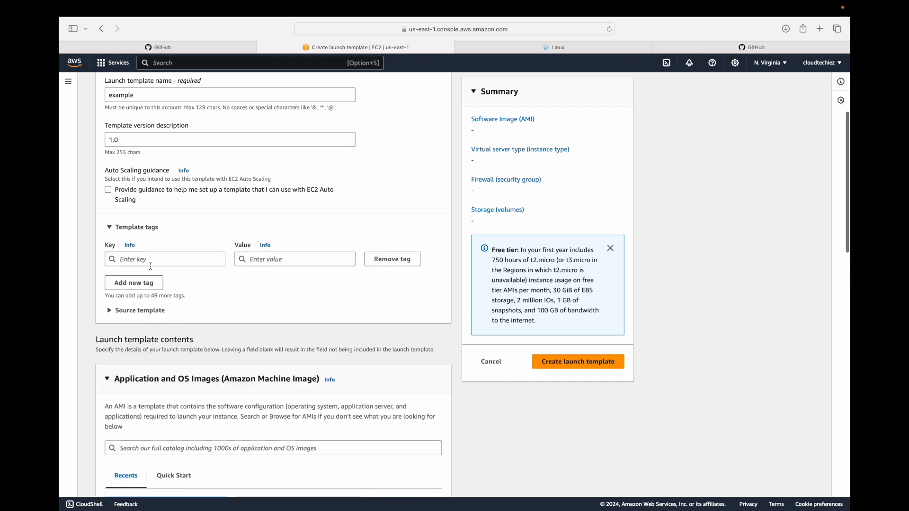
pyautogui.write('Name')
pyautogui.press('Tab')
pyautogui.press('Tab')
pyautogui.write('A')
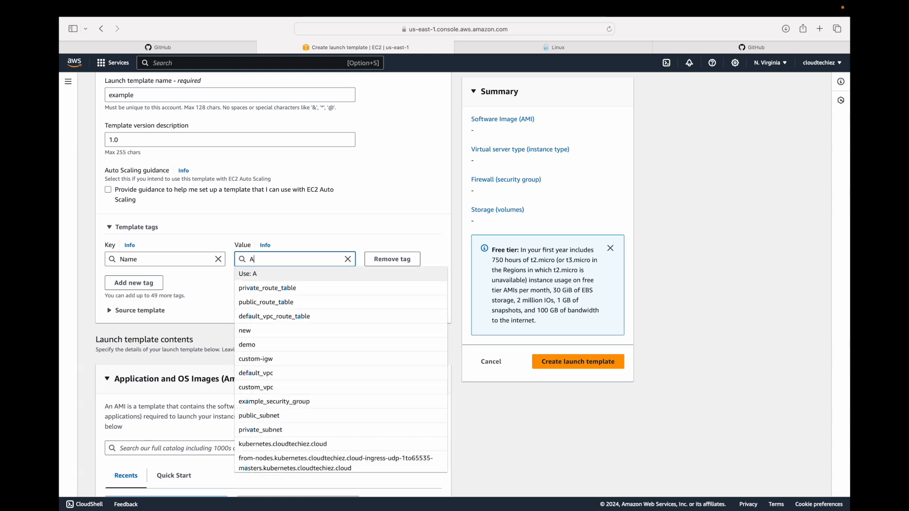
pyautogui.write('uto_scalin')
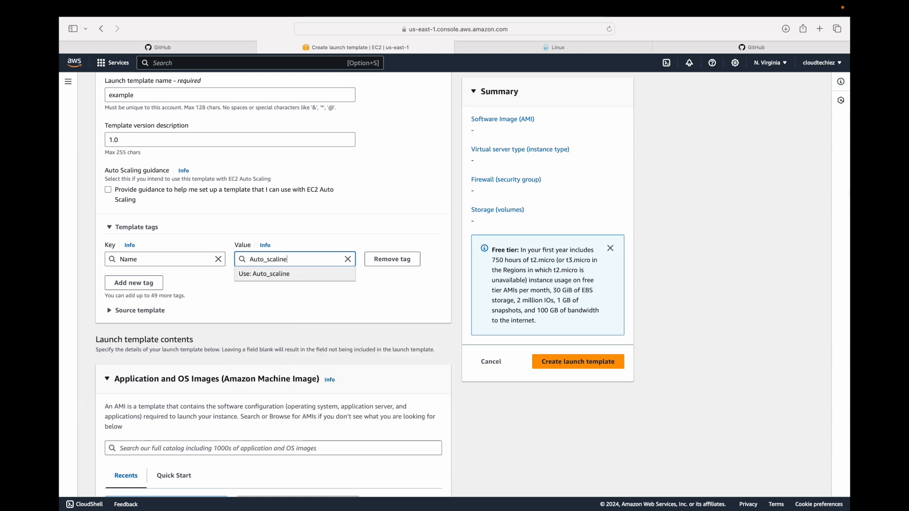
pyautogui.write('g_instance')
# Expand the source template section and look at its launch template choices without selecting one
pyautogui.click(223, 312)
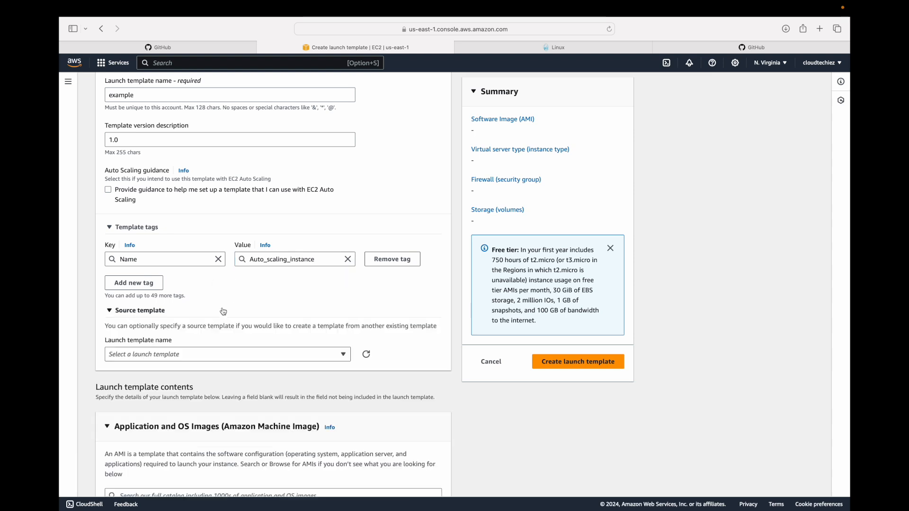
pyautogui.scroll(-5, 223, 311)
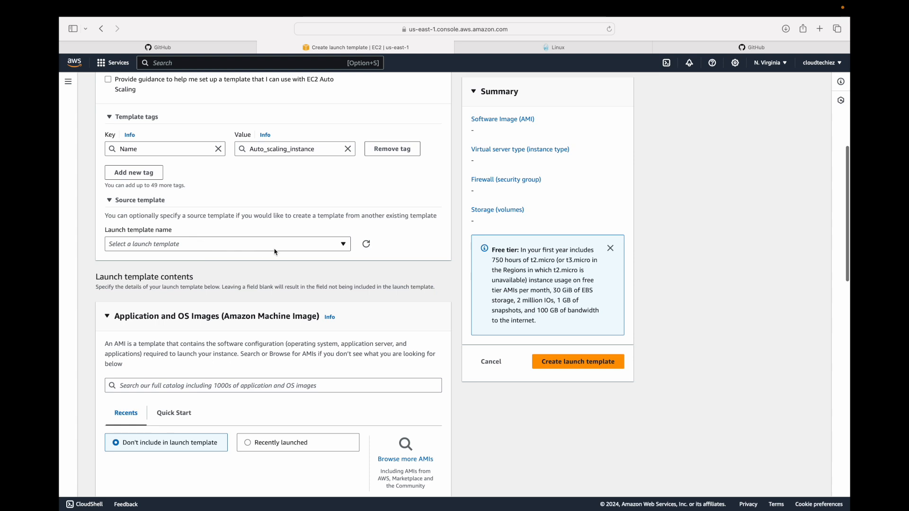
pyautogui.moveTo(386, 216); pyautogui.dragTo(440, 216)
pyautogui.click(344, 247)
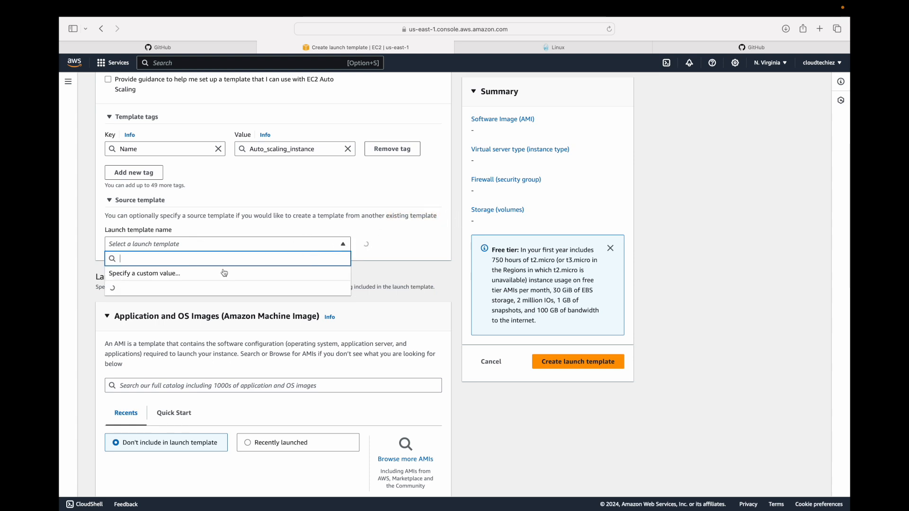
pyautogui.click(440, 253)
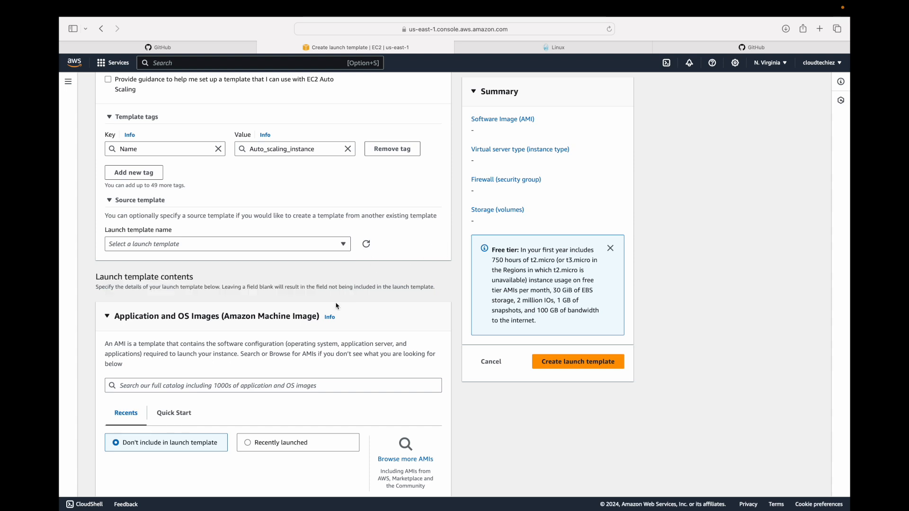
# Choose the Amazon Linux 2023 AMI from the quick-start images as the template's machine image
pyautogui.scroll(-4, 338, 306)
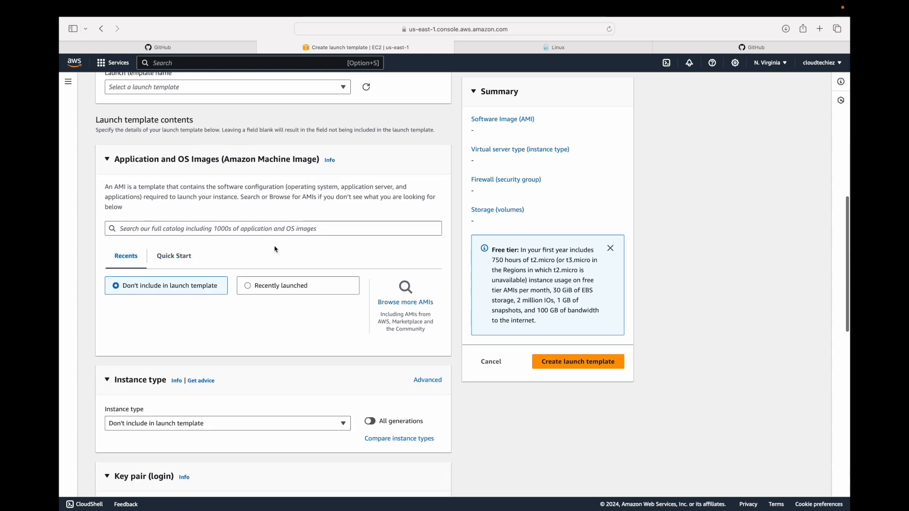
pyautogui.click(182, 258)
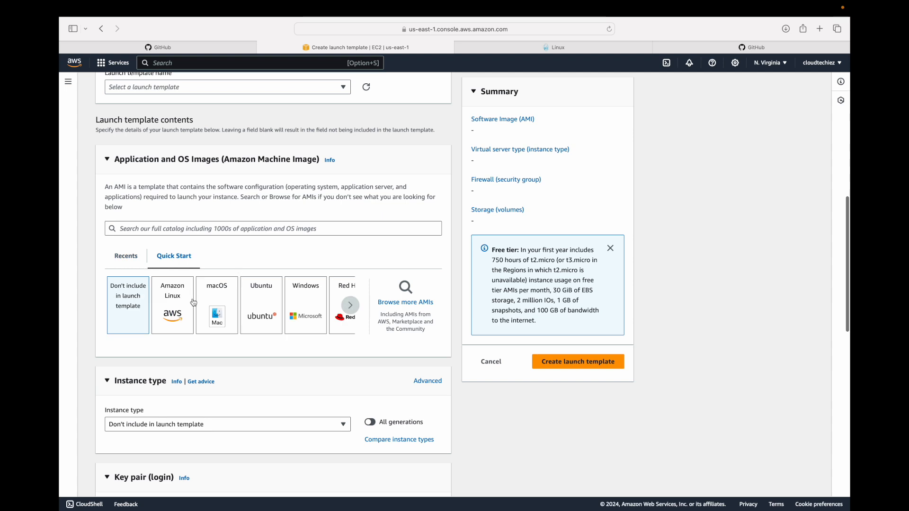
pyautogui.click(175, 309)
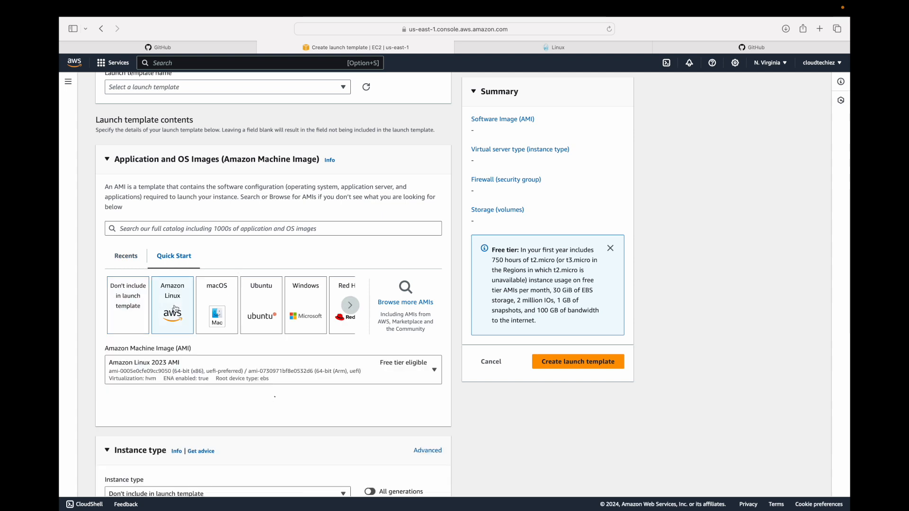
# Set the template's instance type to t2.micro and its login key pair to demo_key
pyautogui.scroll(-4, 192, 332)
pyautogui.scroll(-2, 192, 332)
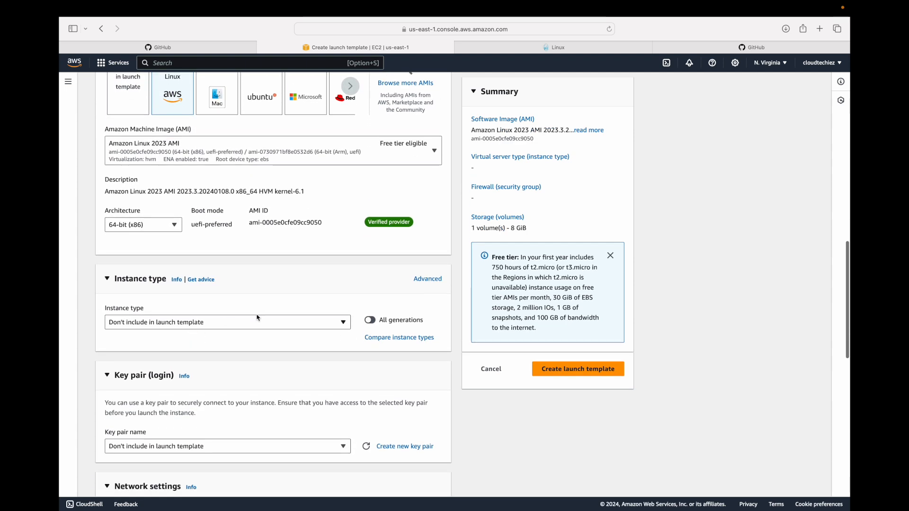
pyautogui.click(269, 324)
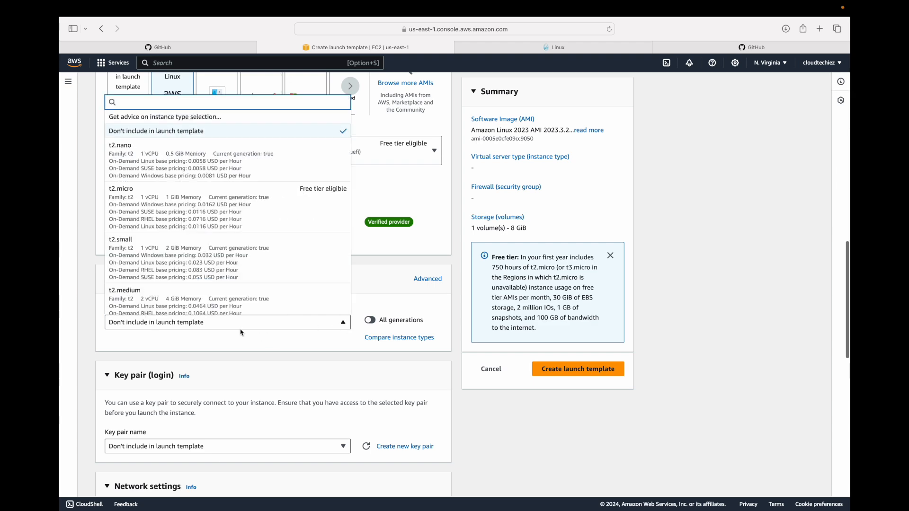
pyautogui.click(145, 208)
pyautogui.scroll(-4, 159, 269)
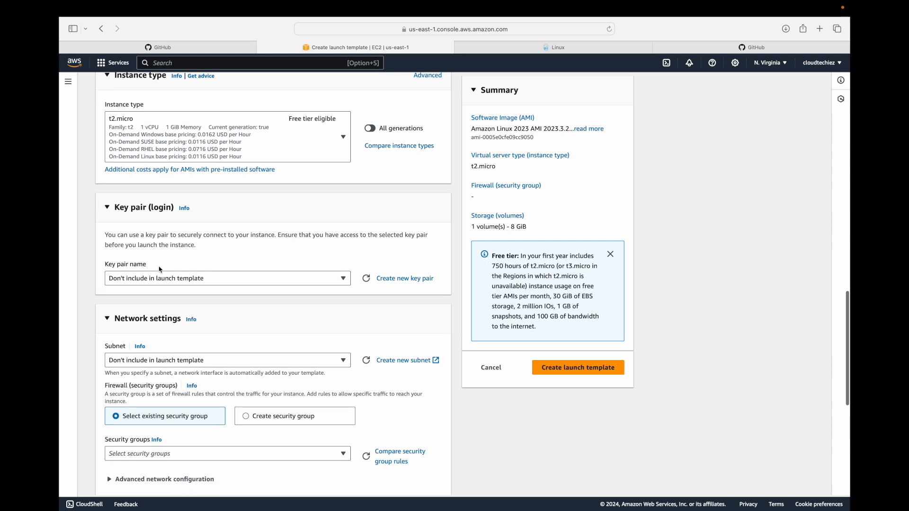
pyautogui.click(338, 280)
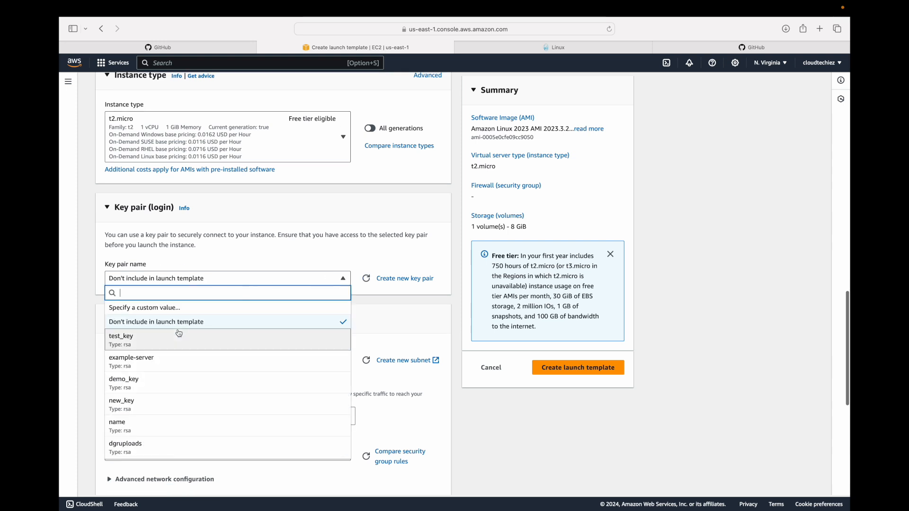
pyautogui.click(151, 384)
# Assign the existing security group linux_sg in the template's network settings
pyautogui.scroll(-2, 182, 351)
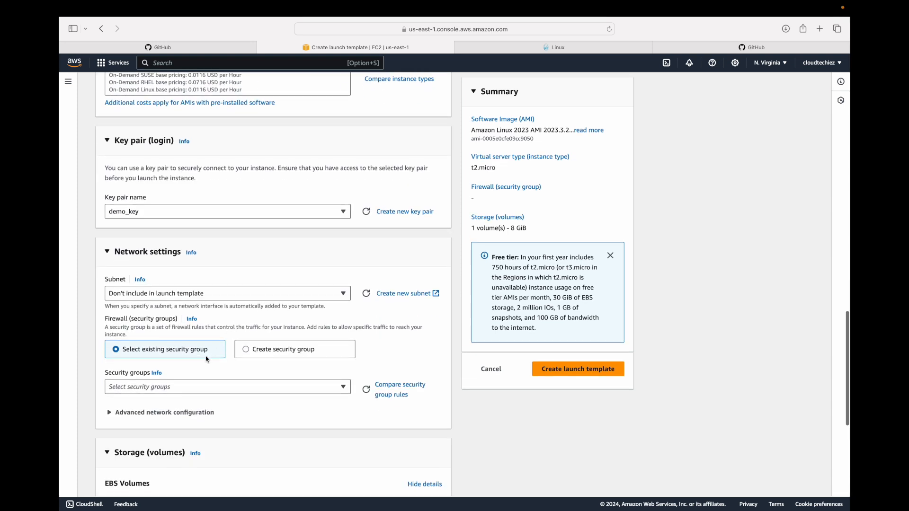
pyautogui.click(239, 392)
pyautogui.scroll(-1, 224, 399)
pyautogui.scroll(-1, 223, 399)
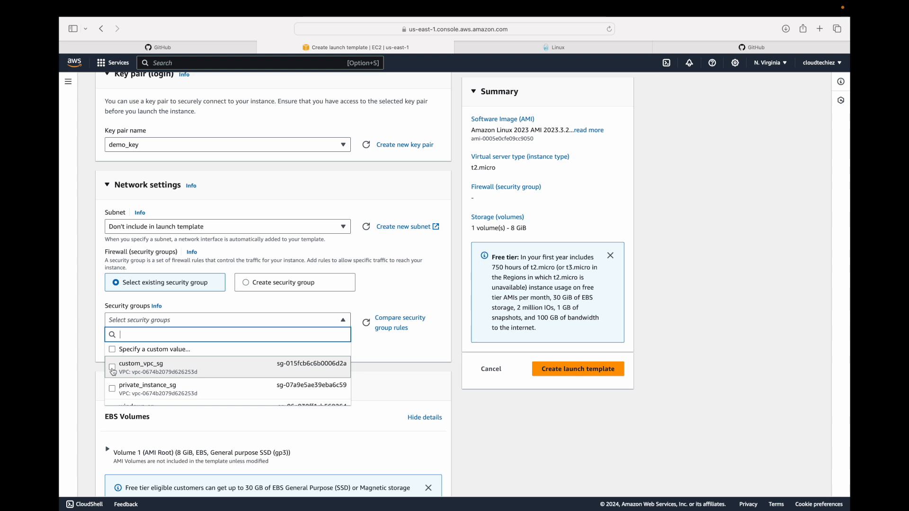
pyautogui.scroll(-3, 113, 374)
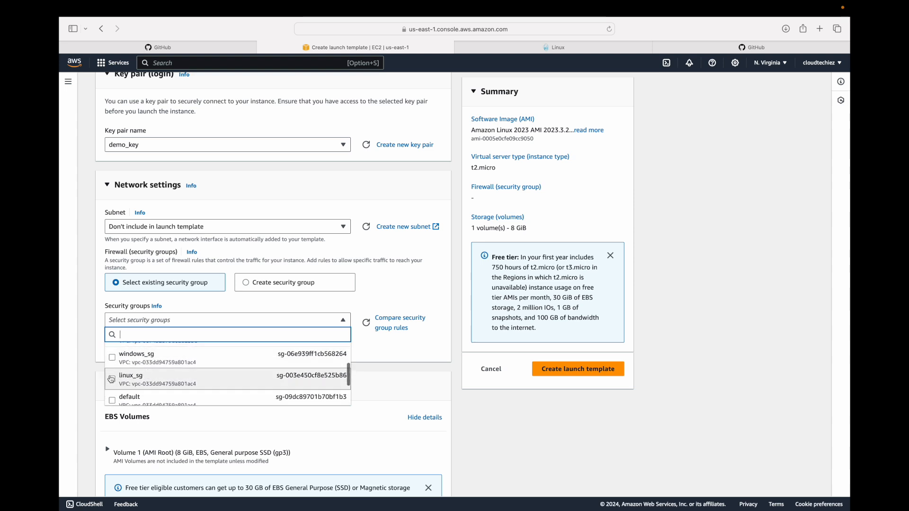
pyautogui.click(112, 379)
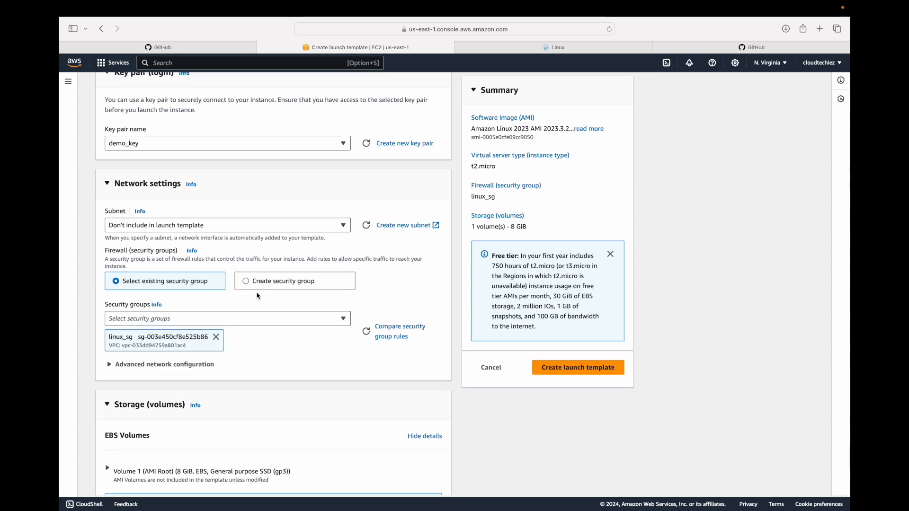
# Examine the template's advanced network configuration, storage volumes, resource tags and the advanced details through to the user data field
pyautogui.scroll(-3, 258, 299)
pyautogui.click(189, 304)
pyautogui.scroll(-2, 250, 311)
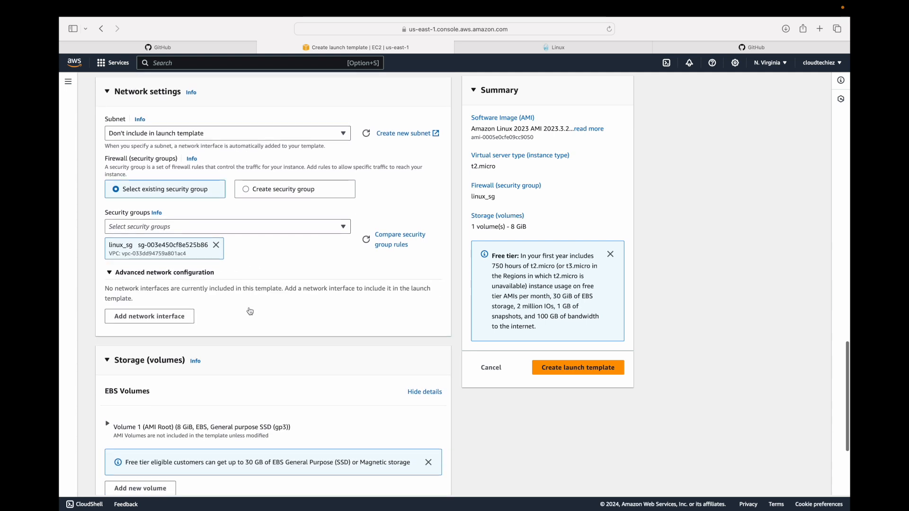
pyautogui.scroll(-3, 232, 348)
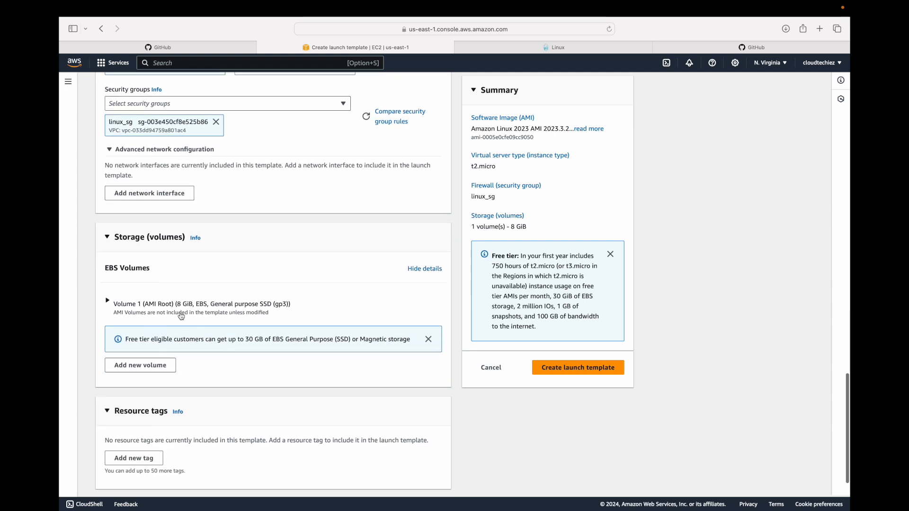
pyautogui.scroll(-2, 182, 308)
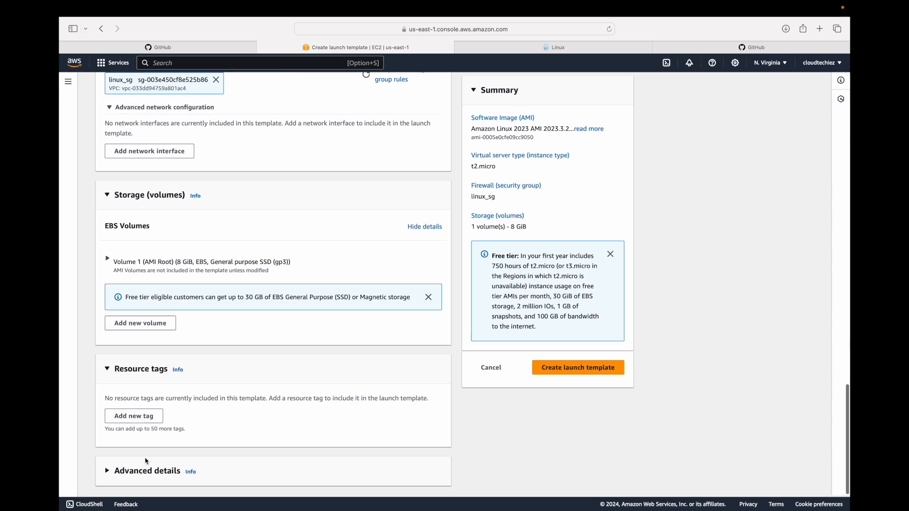
pyautogui.click(150, 471)
pyautogui.scroll(-5, 187, 442)
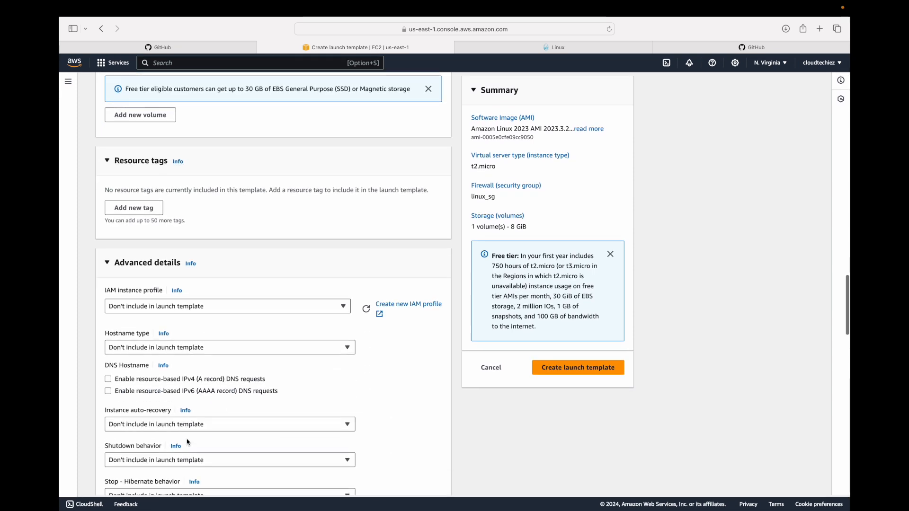
pyautogui.scroll(-3, 187, 442)
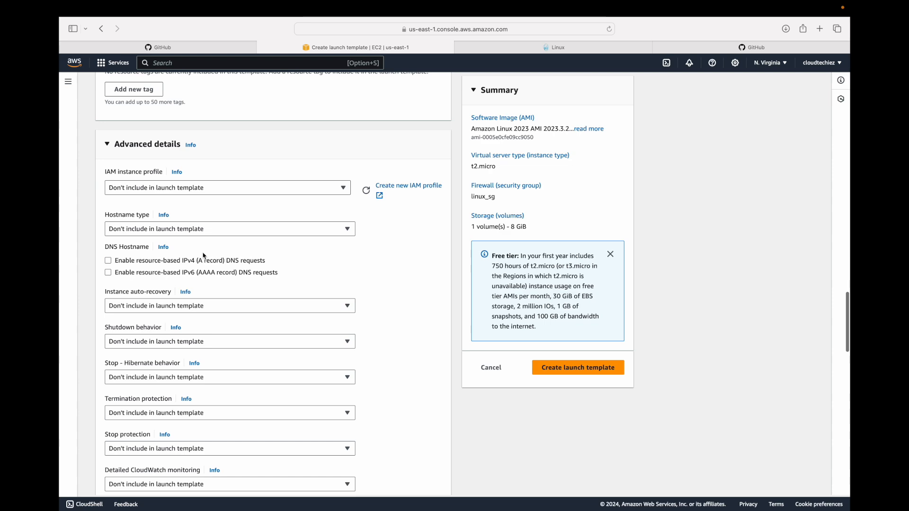
pyautogui.scroll(-12, 205, 256)
pyautogui.scroll(-10, 192, 408)
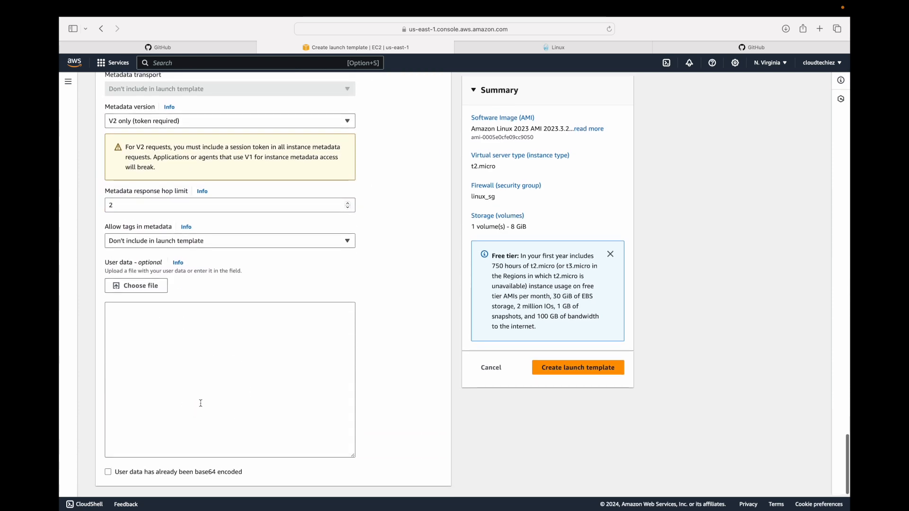
# Return to the beginning of the form and create the launch template
pyautogui.scroll(20, 255, 271)
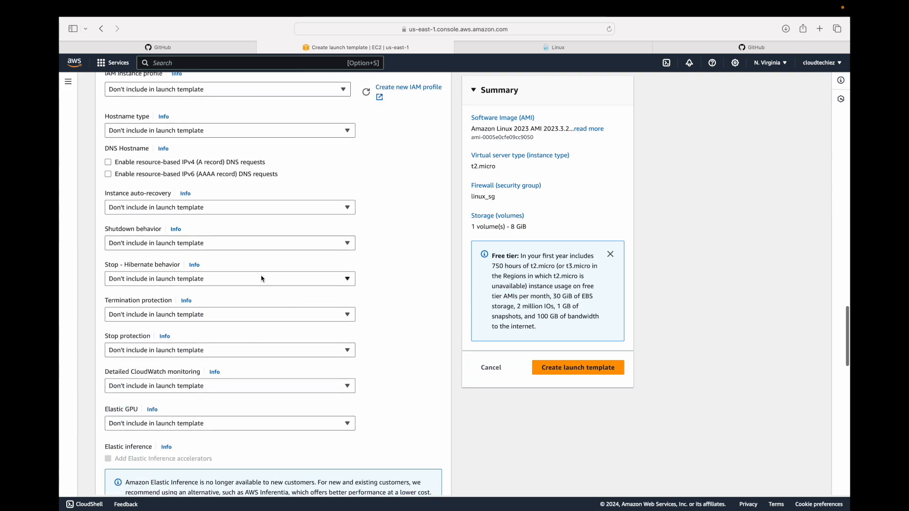
pyautogui.scroll(20, 262, 279)
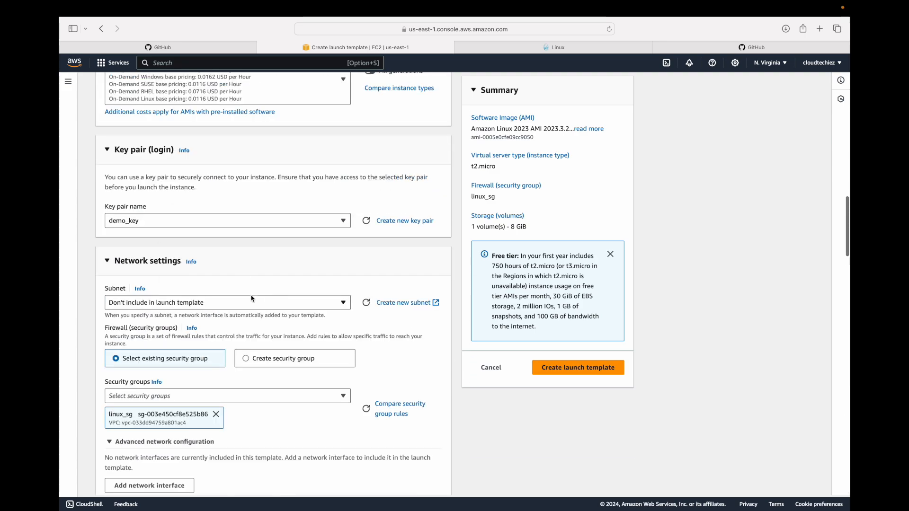
pyautogui.scroll(2, 251, 299)
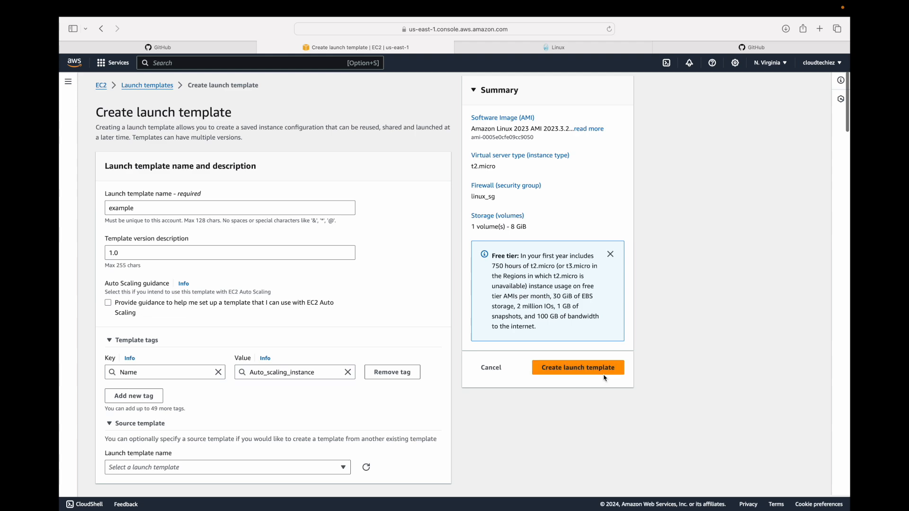
pyautogui.click(584, 374)
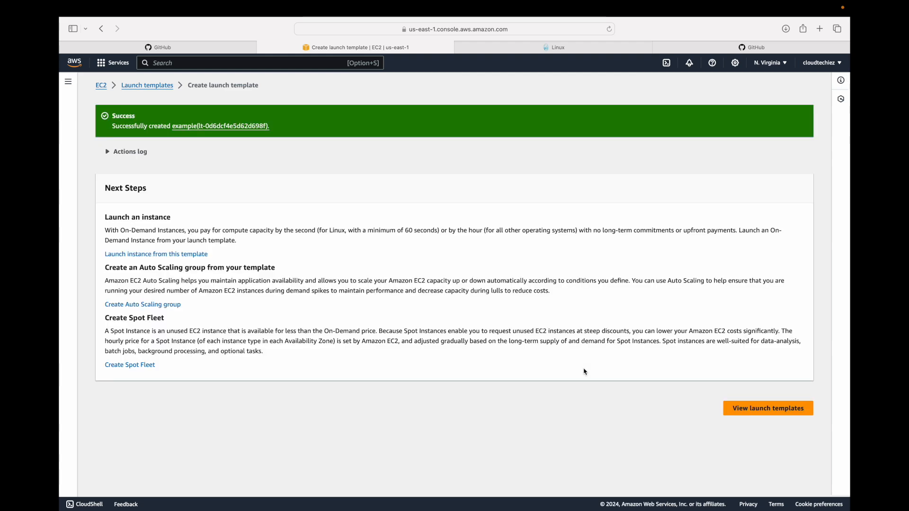
# Open the launch templates list and inspect the details of the example template in an enlarged details pane
pyautogui.click(780, 408)
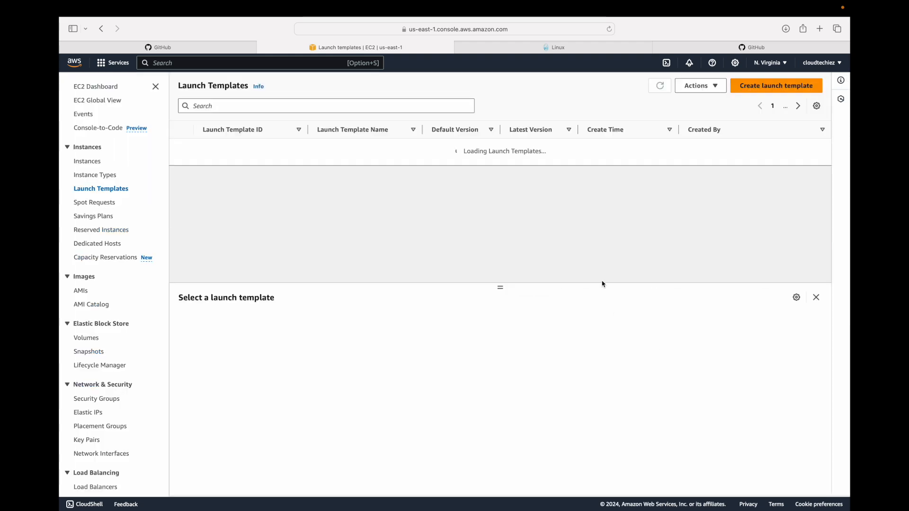
pyautogui.click(330, 166)
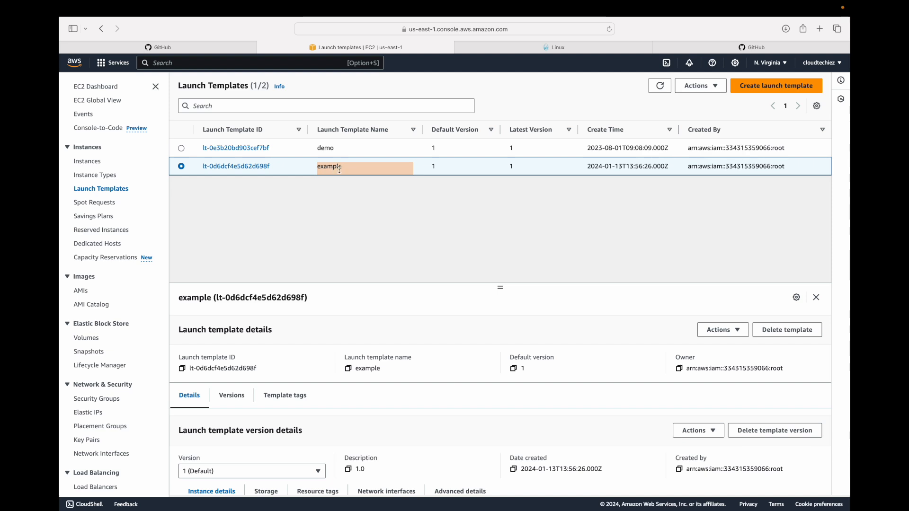
pyautogui.moveTo(500, 287); pyautogui.dragTo(520, 180)
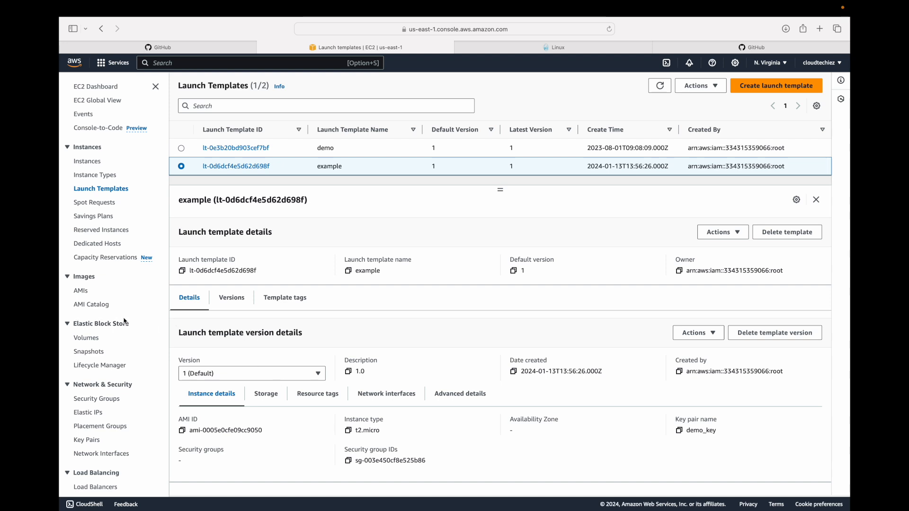
# Open the Auto Scaling Groups page of the EC2 console
pyautogui.scroll(-3, 136, 446)
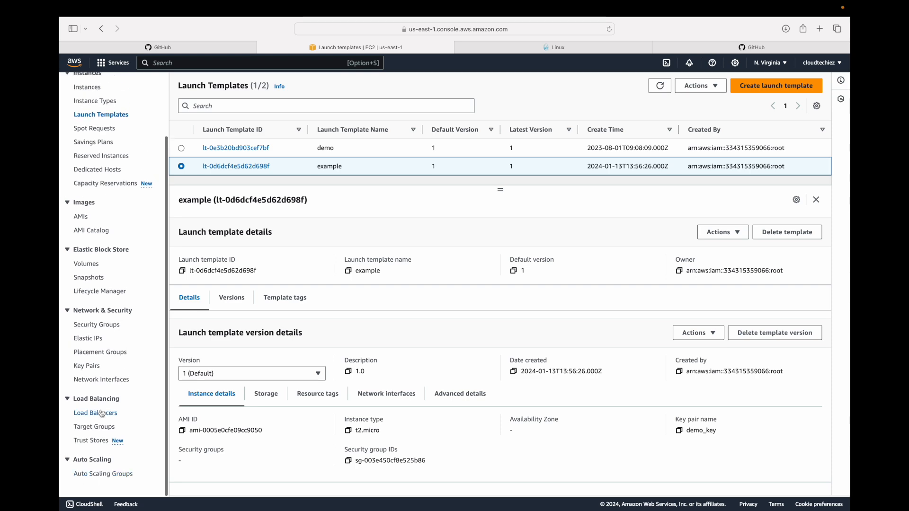
pyautogui.scroll(5, 105, 408)
pyautogui.scroll(-5, 105, 408)
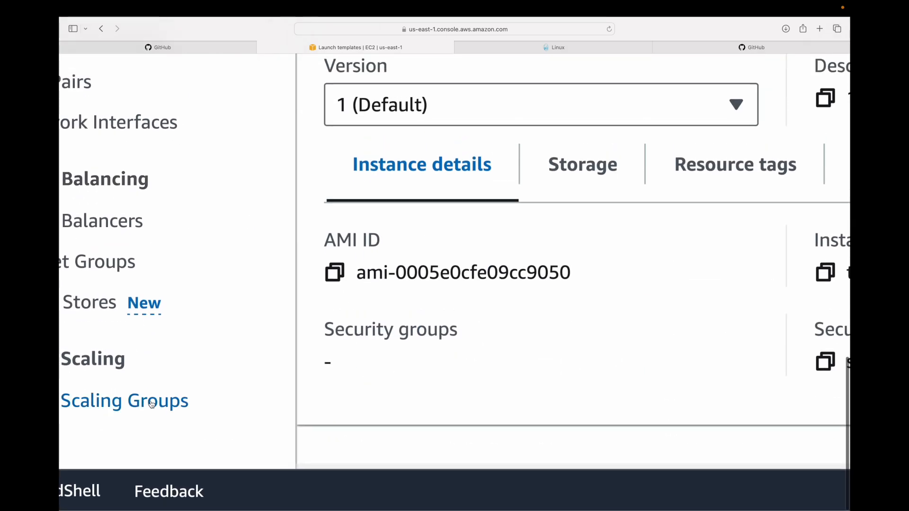
pyautogui.hscroll(-2, 159, 406)
pyautogui.click(192, 403)
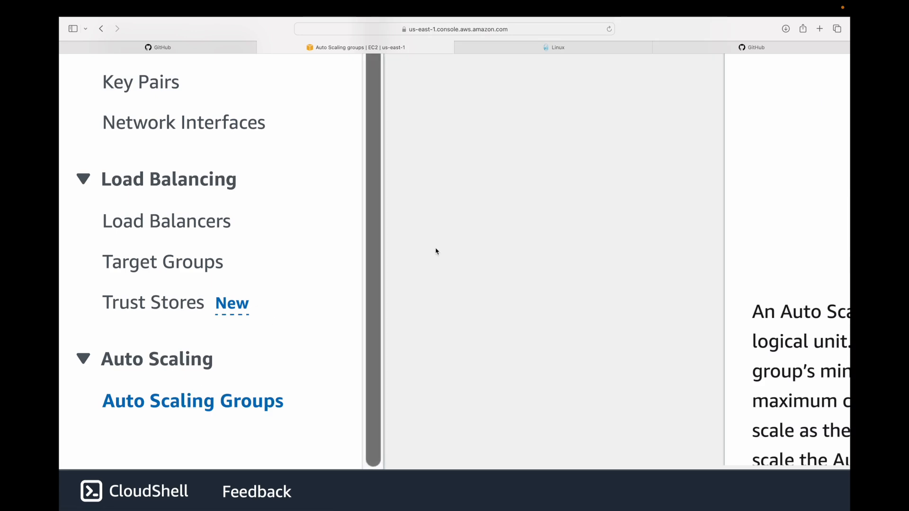
pyautogui.scroll(-5, 436, 252)
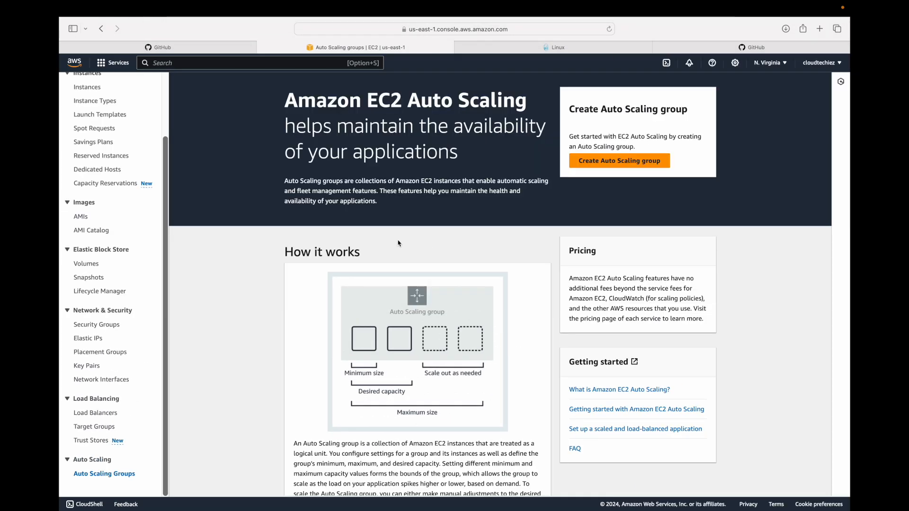
# Start creating an Auto Scaling group and name it demo
pyautogui.click(625, 161)
pyautogui.click(365, 210)
pyautogui.write('demo')
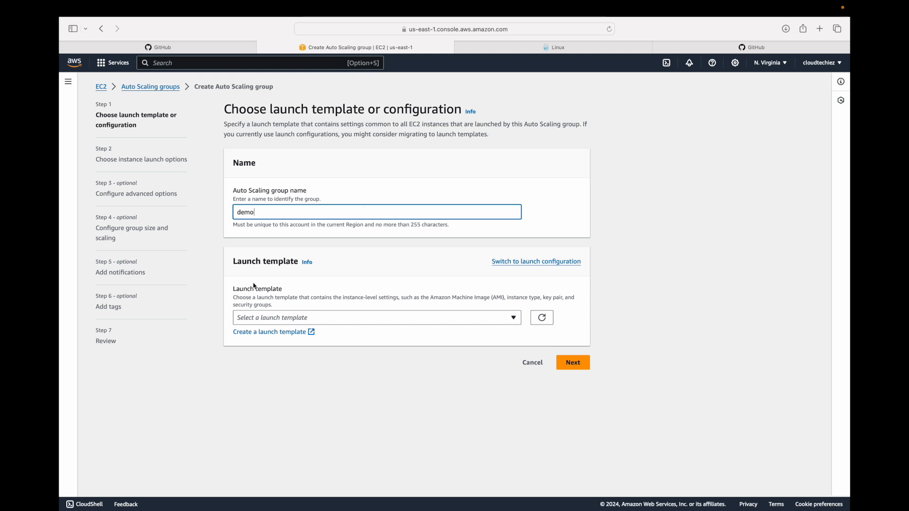
pyautogui.moveTo(232, 262); pyautogui.dragTo(297, 262)
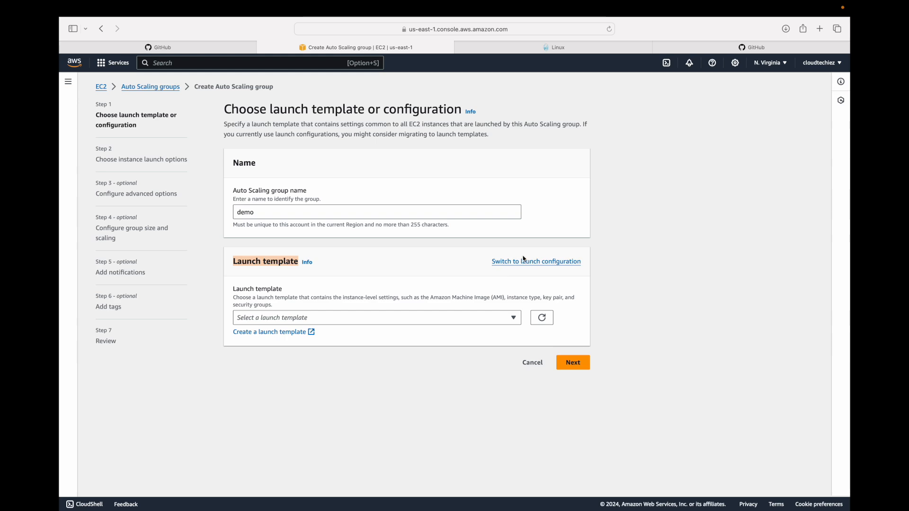
pyautogui.scroll(5, 523, 259)
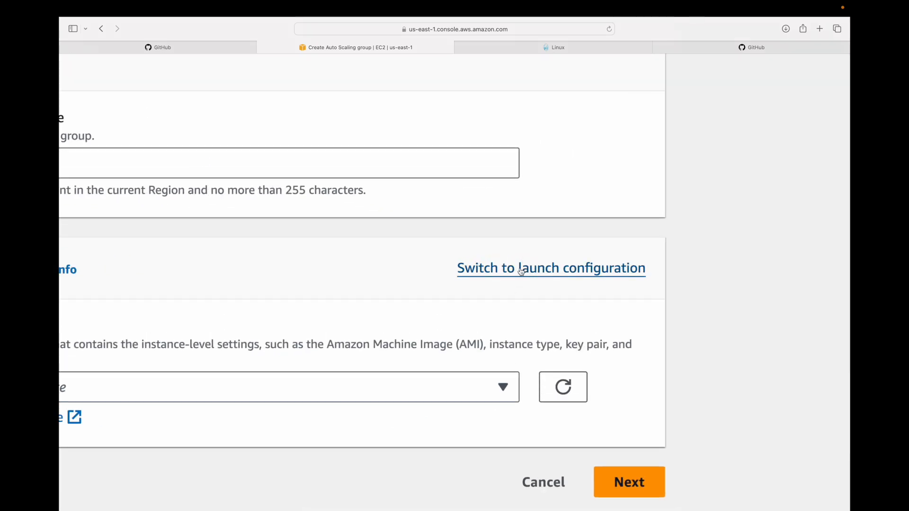
pyautogui.click(521, 272)
pyautogui.scroll(-5, 522, 273)
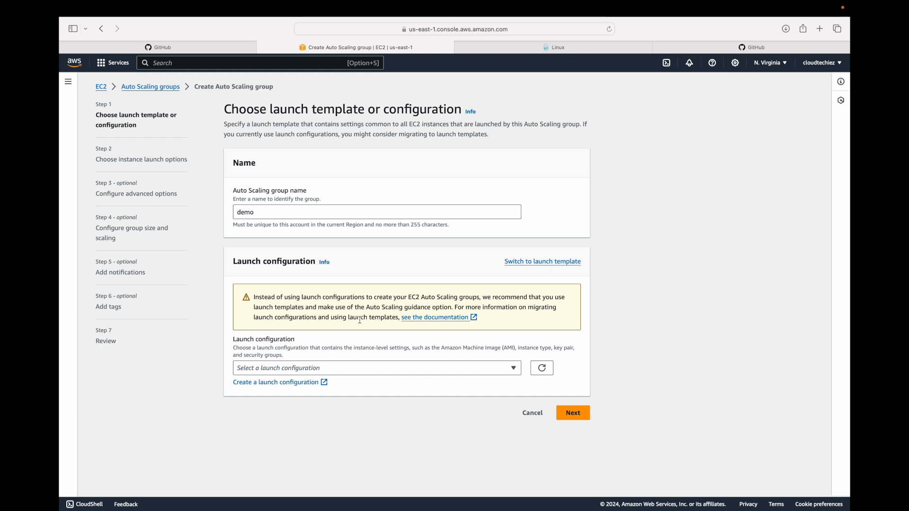
pyautogui.click(536, 260)
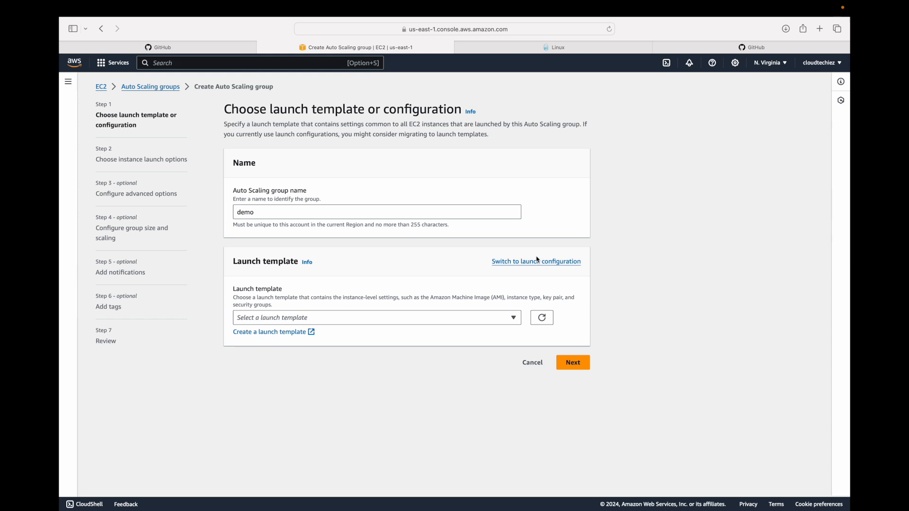
# Choose the example launch template for the group and continue to the instance launch options
pyautogui.click(514, 319)
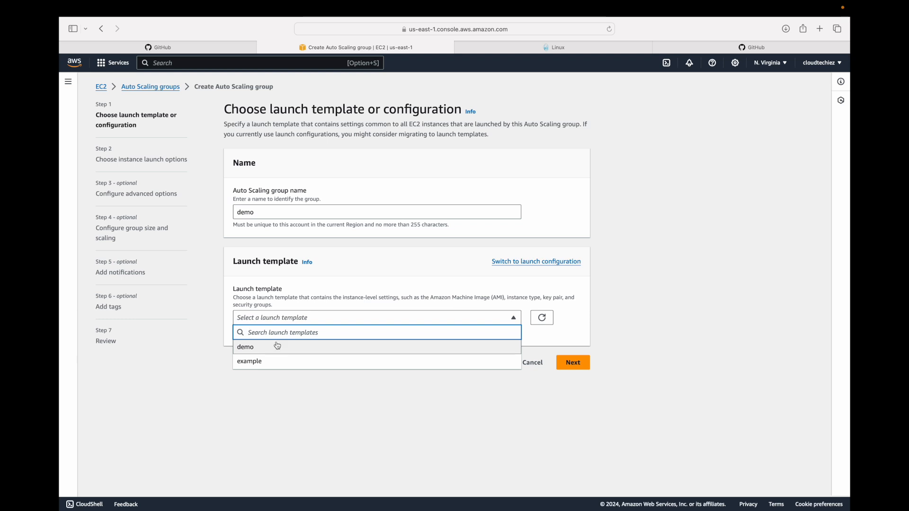
pyautogui.click(259, 363)
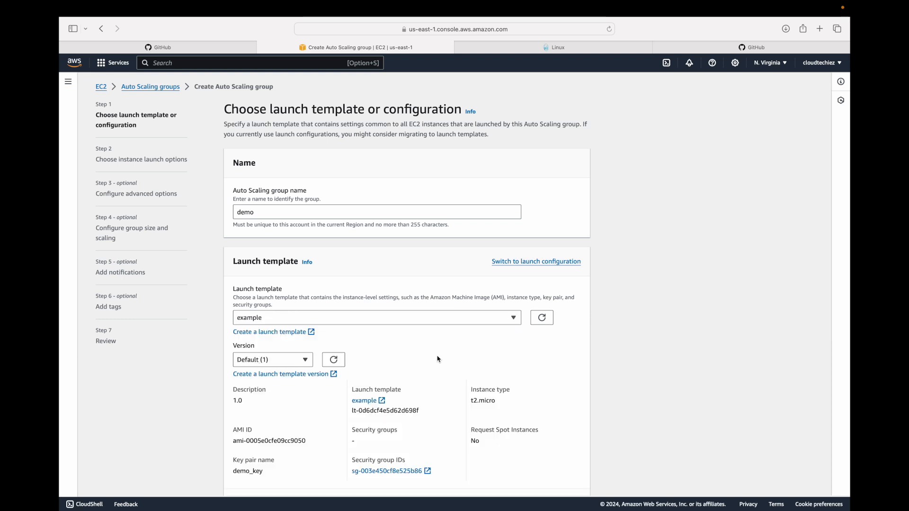
pyautogui.scroll(-3, 437, 360)
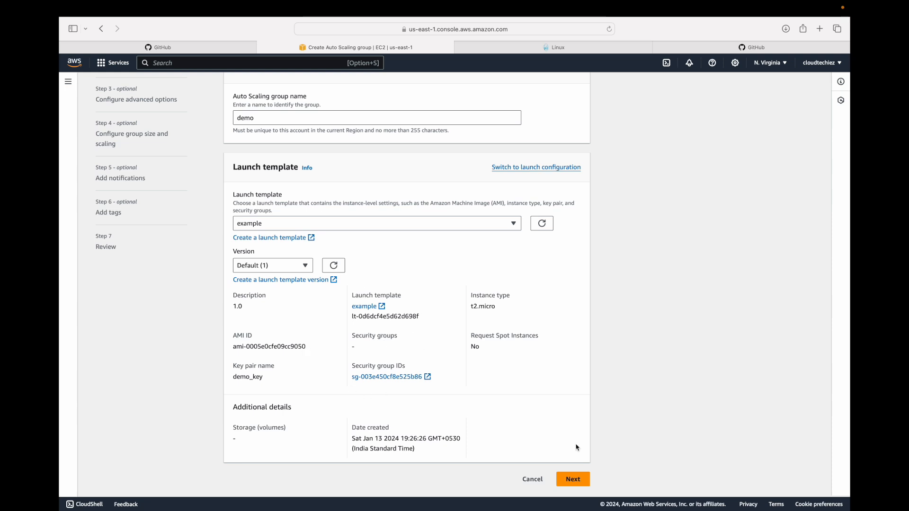
pyautogui.click(573, 479)
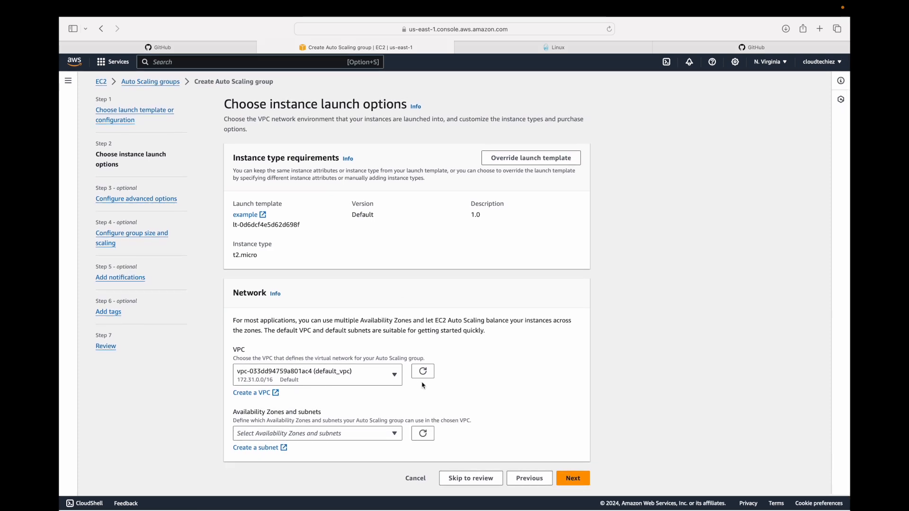
# Add the subnets of all six Availability Zones, us-east-1a through us-east-1f, and continue to the advanced options
pyautogui.click(386, 435)
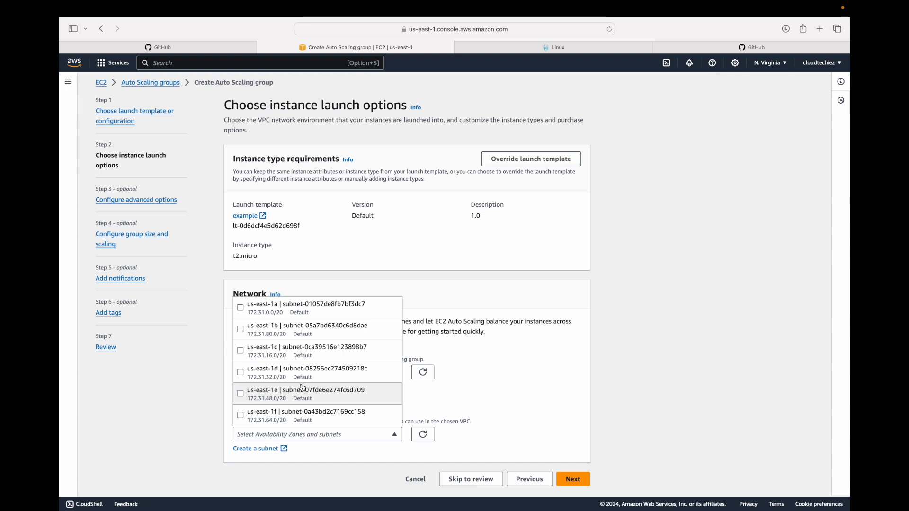
pyautogui.click(240, 308)
pyautogui.click(241, 329)
pyautogui.click(241, 351)
pyautogui.click(240, 372)
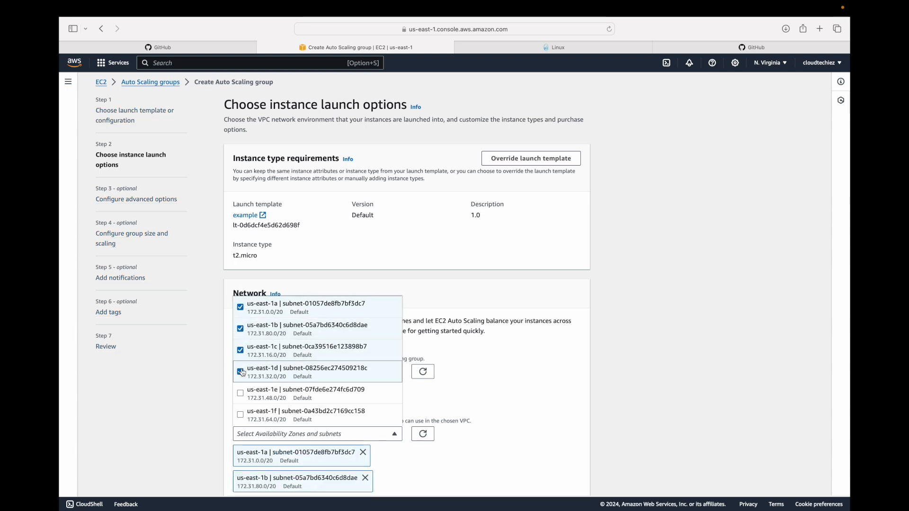
pyautogui.scroll(-1, 240, 372)
pyautogui.click(241, 365)
pyautogui.click(240, 386)
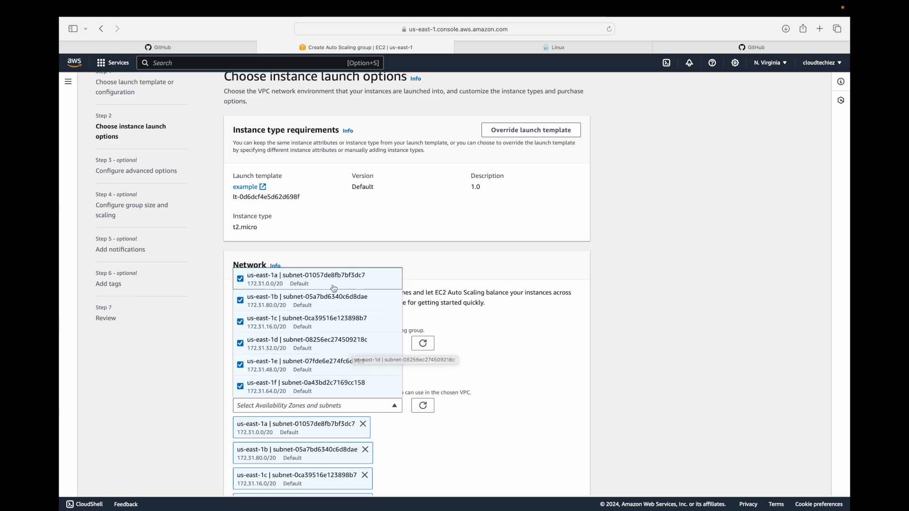
pyautogui.click(502, 393)
pyautogui.scroll(-5, 502, 392)
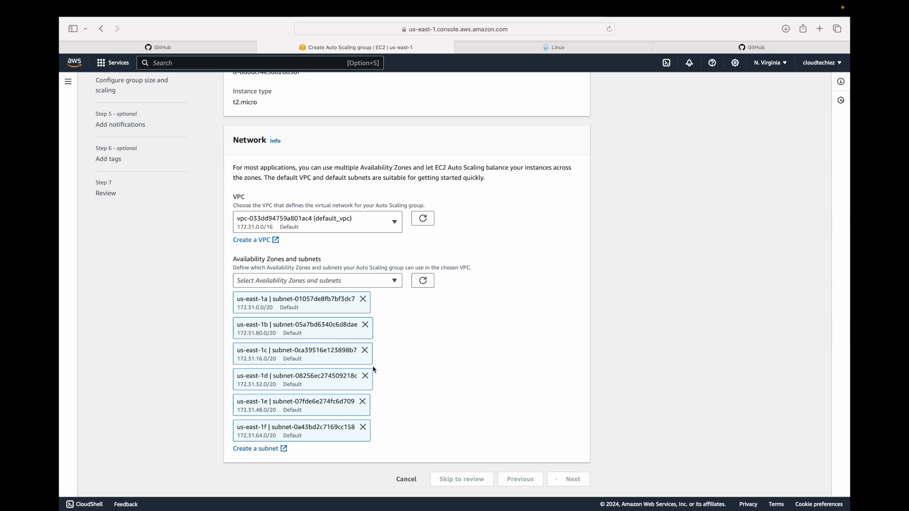
pyautogui.click(569, 480)
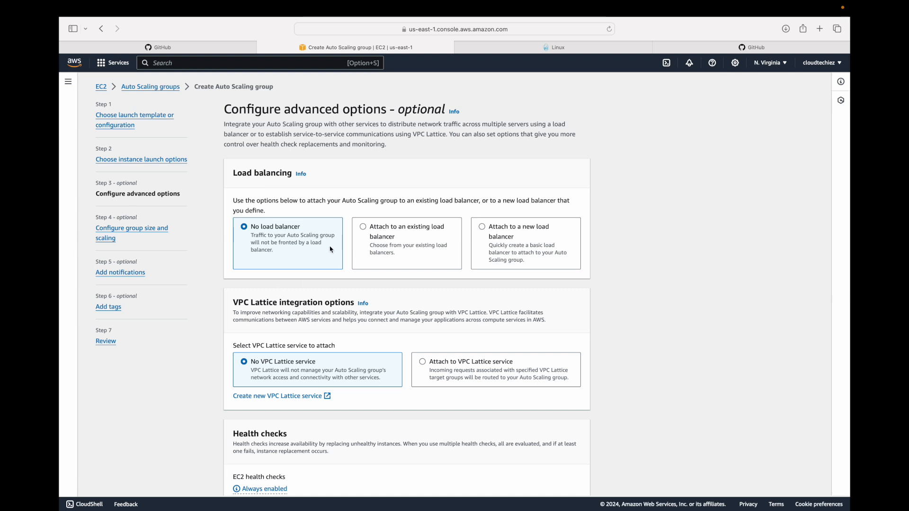
# Look through the load balancing, VPC Lattice, health check and monitoring options, and continue to group size and scaling with the defaults
pyautogui.scroll(-5, 353, 302)
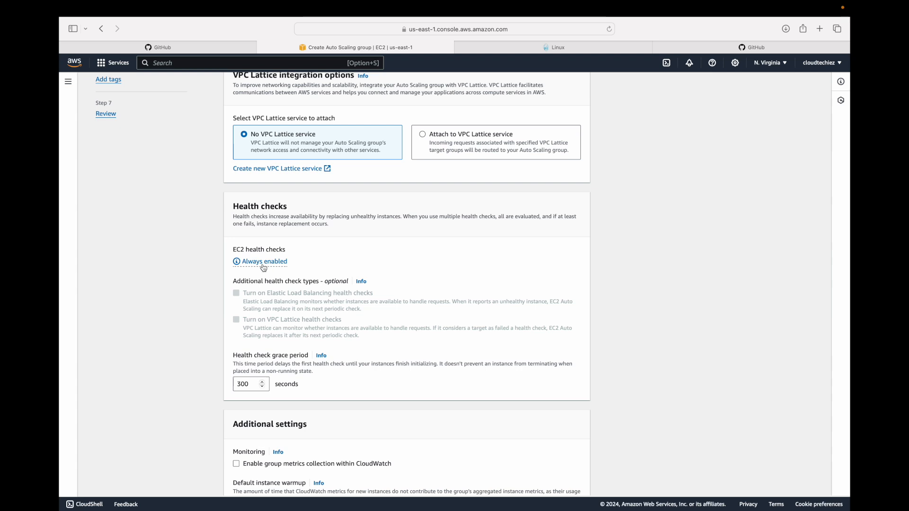
pyautogui.scroll(-3, 407, 284)
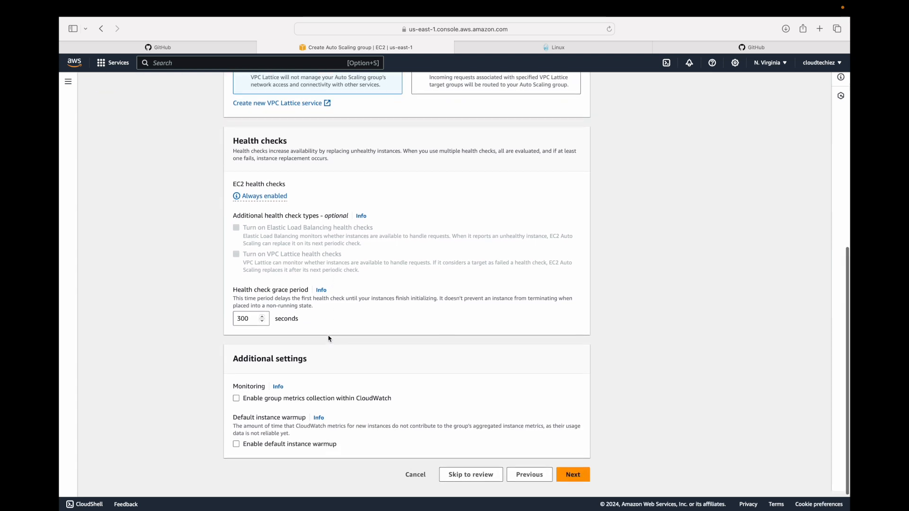
pyautogui.click(572, 479)
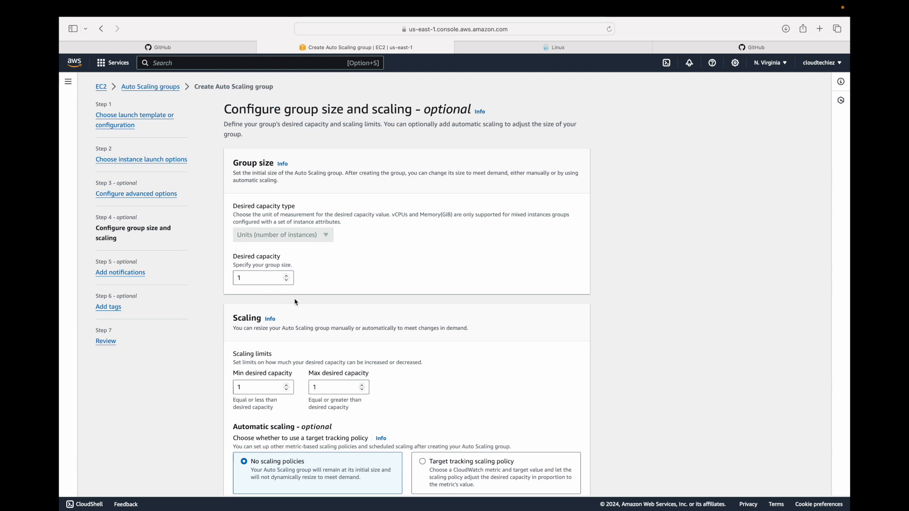
# Set both the desired capacity and the max desired capacity to 3, and continue to the notifications
pyautogui.moveTo(234, 259); pyautogui.dragTo(295, 257)
pyautogui.doubleClick(261, 282)
pyautogui.click(358, 281)
pyautogui.scroll(-4, 353, 292)
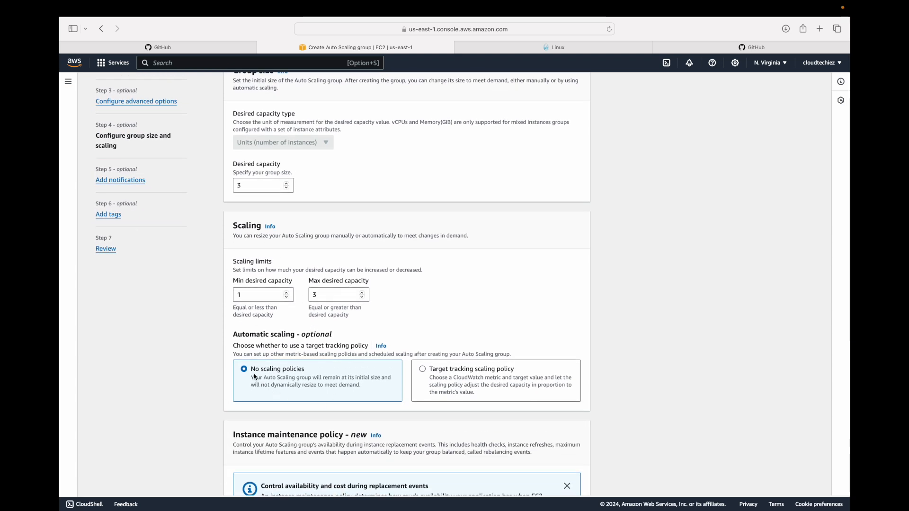
pyautogui.scroll(3, 337, 341)
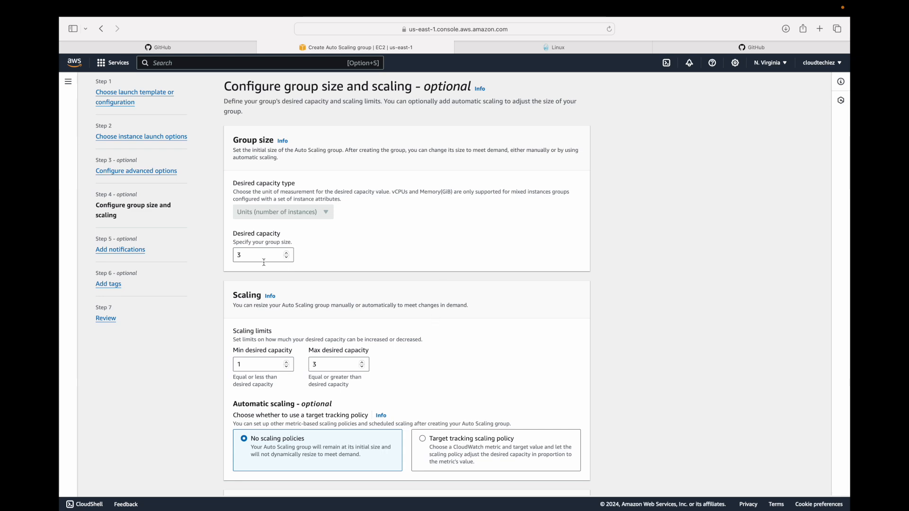
pyautogui.scroll(-15, 361, 284)
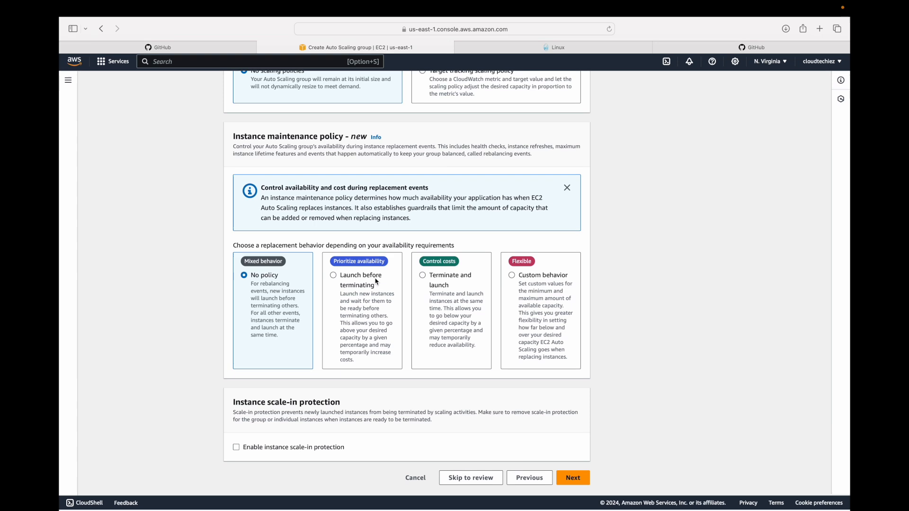
pyautogui.click(573, 478)
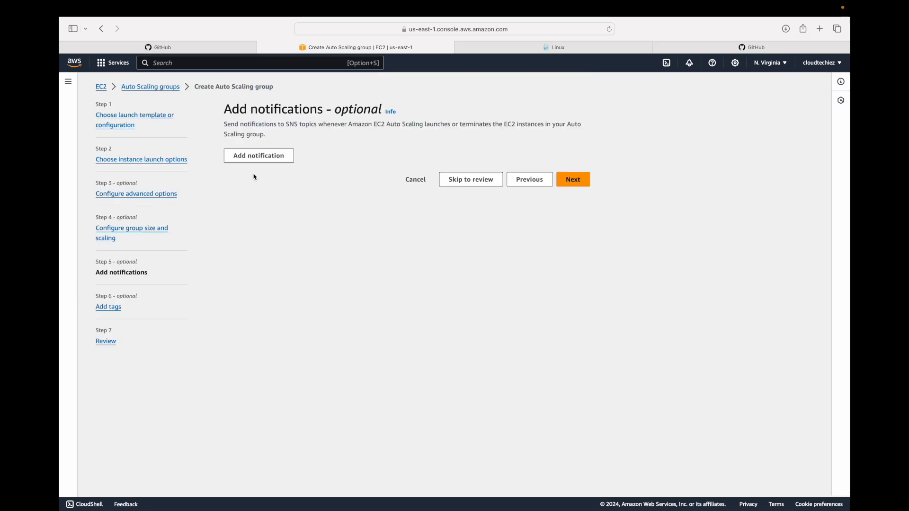
pyautogui.click(264, 156)
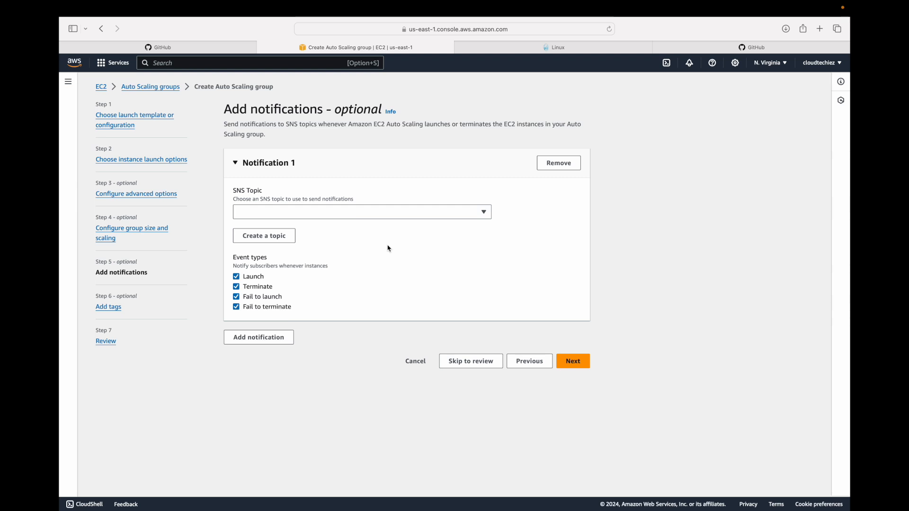
pyautogui.click(481, 212)
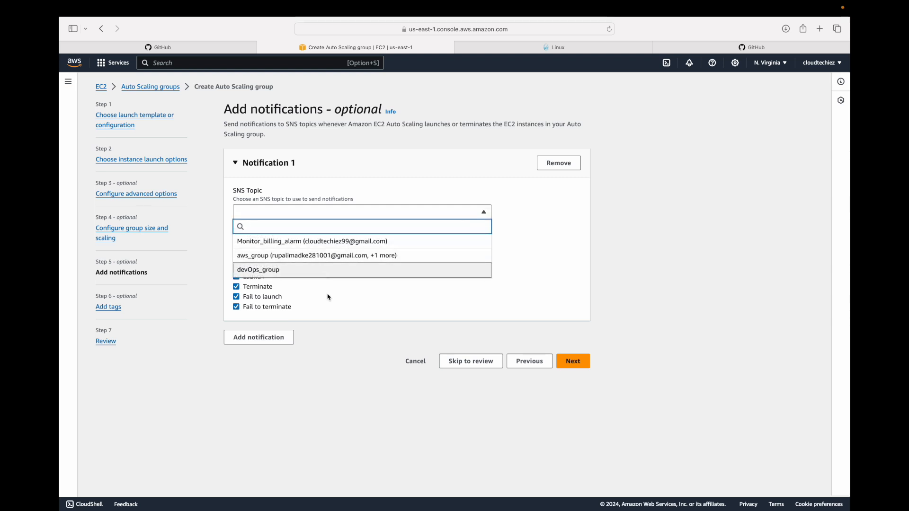
pyautogui.click(335, 309)
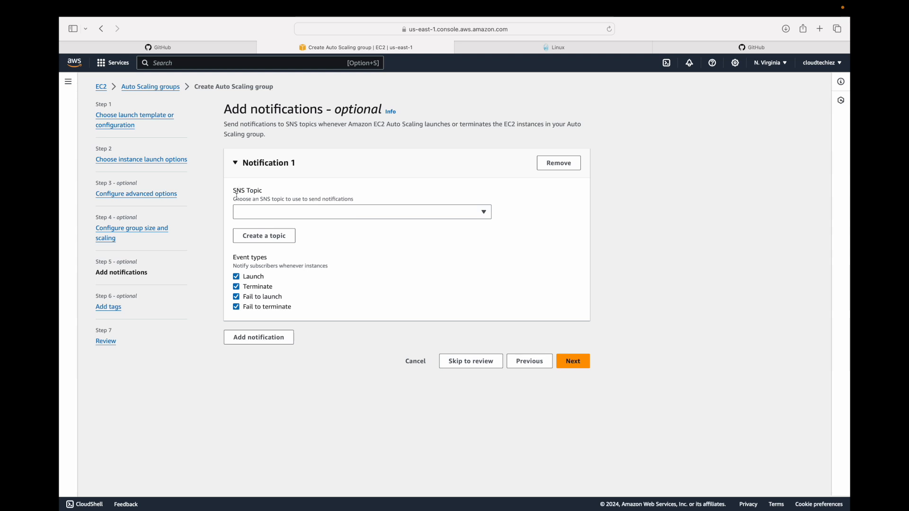
pyautogui.click(552, 165)
# Skip the notifications, add a tag with key Name and value Auto_scal, and continue to the review
pyautogui.click(573, 180)
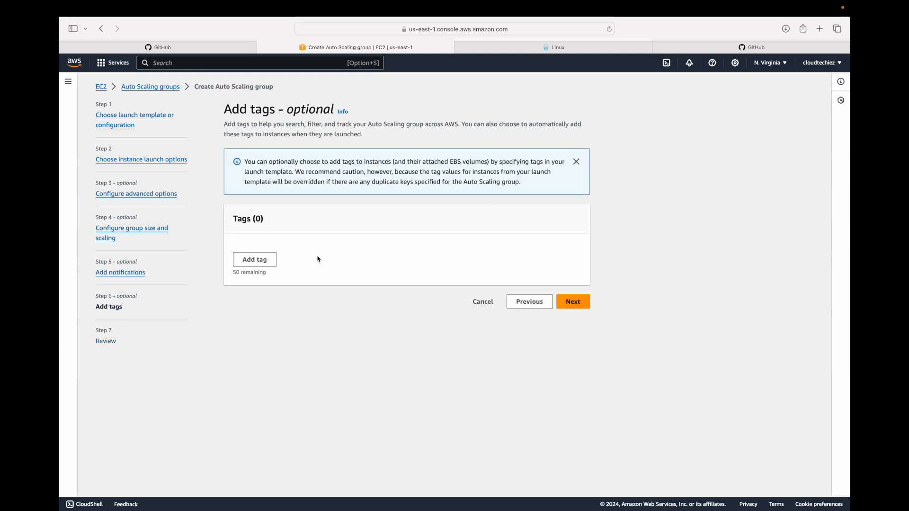
pyautogui.click(259, 260)
pyautogui.write('Name')
pyautogui.press('Tab')
pyautogui.write('Auto')
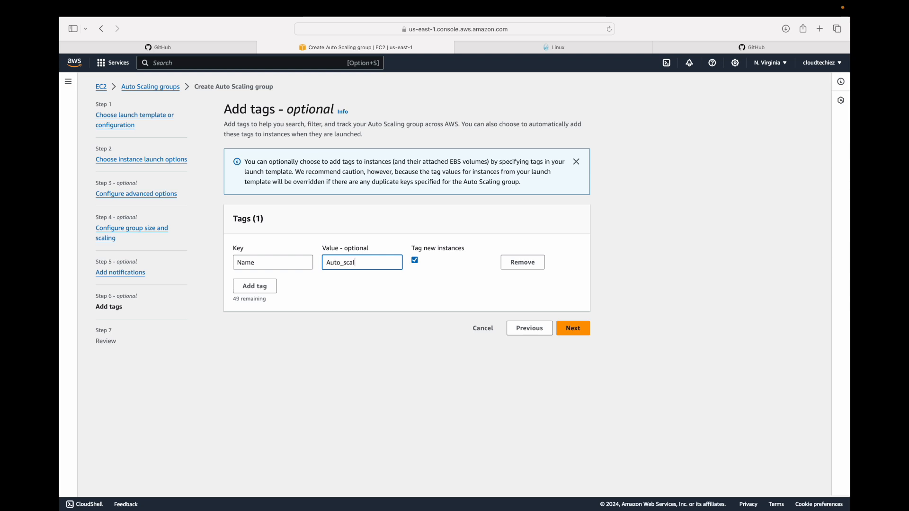
pyautogui.click(559, 331)
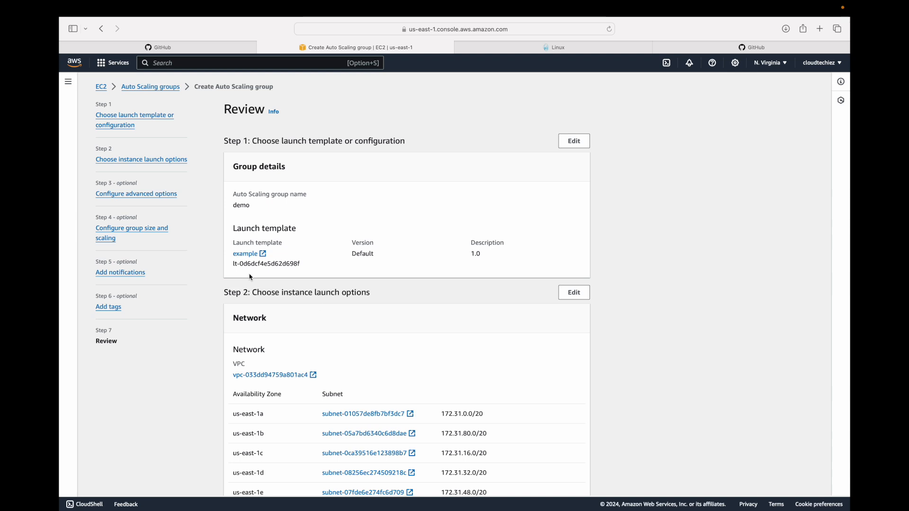
# Review the demo group's launch template, subnets, health checks, capacity limits and tag before creating it
pyautogui.scroll(-5, 343, 286)
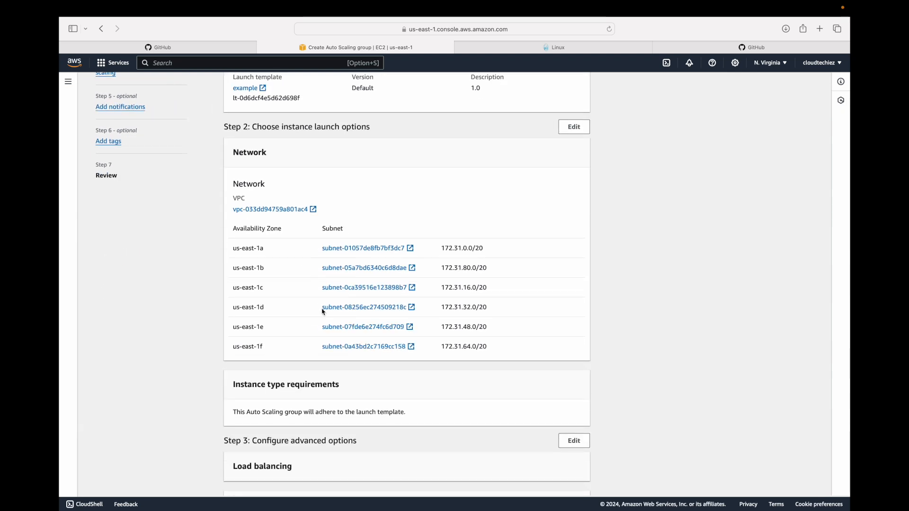
pyautogui.scroll(-10, 323, 311)
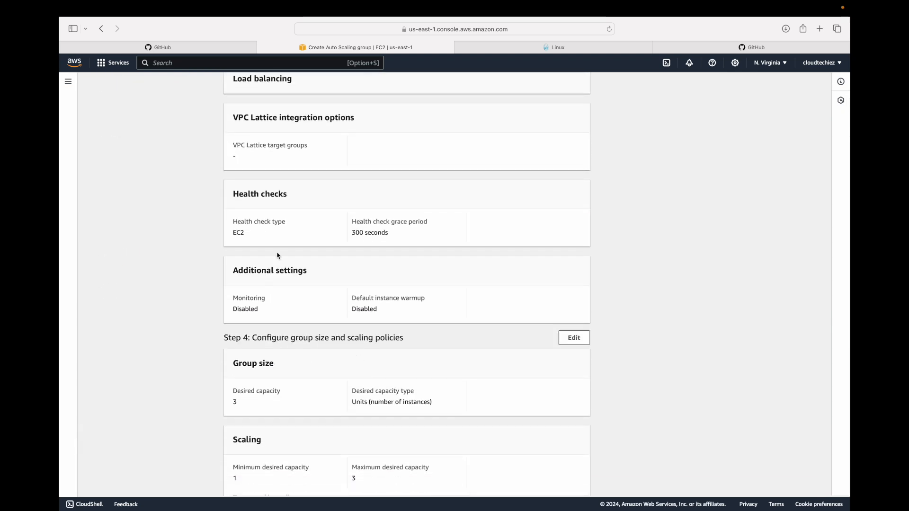
pyautogui.scroll(-1, 337, 371)
pyautogui.scroll(-8, 376, 405)
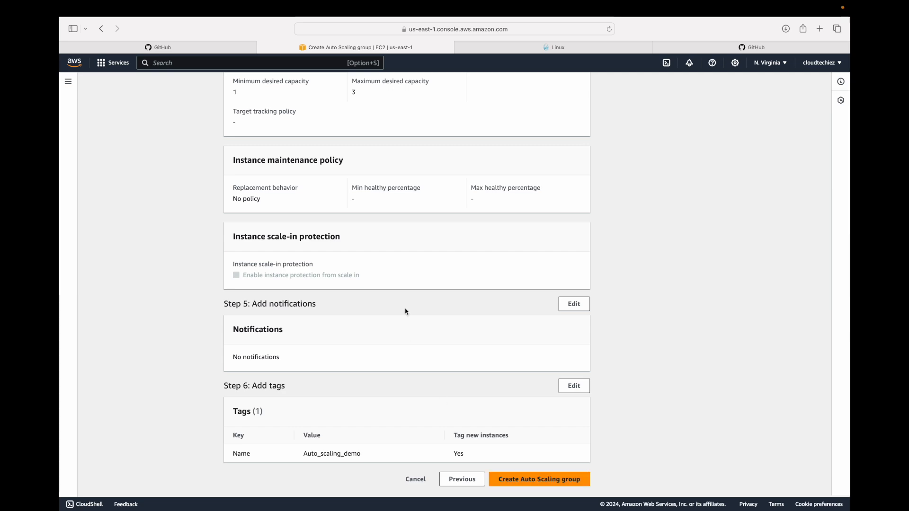
pyautogui.scroll(10, 406, 310)
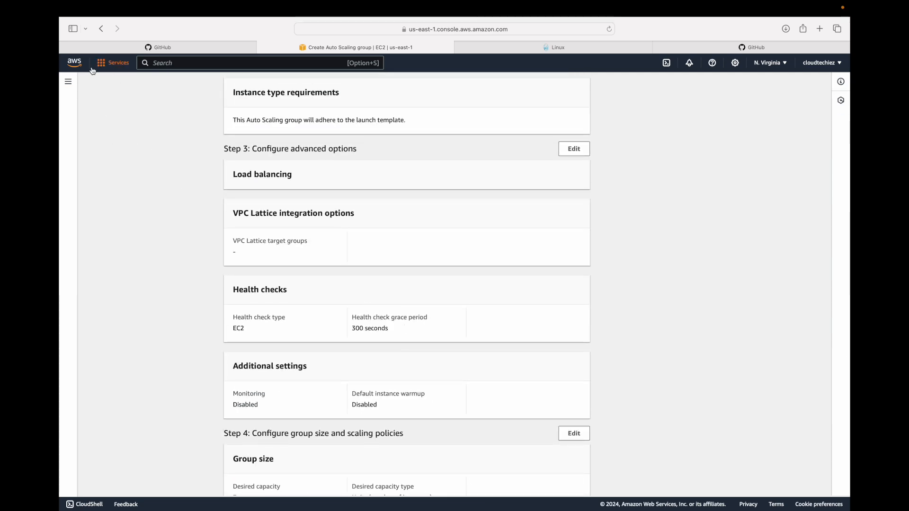
# Open the EC2 dashboard in a separate browser tab and view the running instances
pyautogui.click(111, 64)
pyautogui.keyDown('super'); pyautogui.click(268, 134); pyautogui.keyUp('super')
pyautogui.click(647, 168)
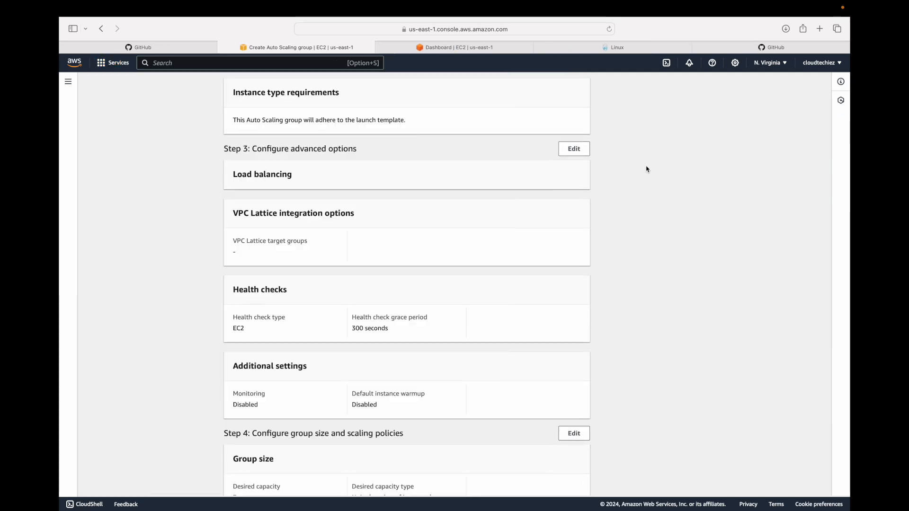
pyautogui.click(480, 49)
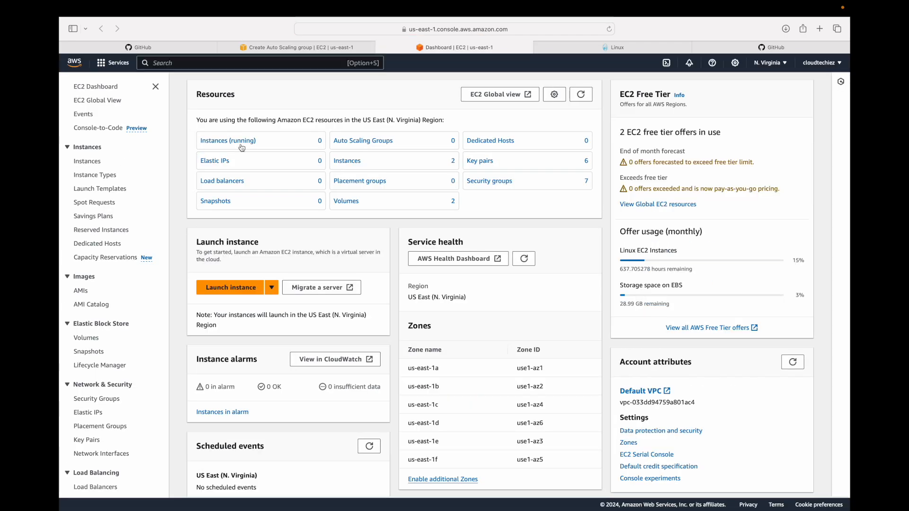
pyautogui.click(240, 142)
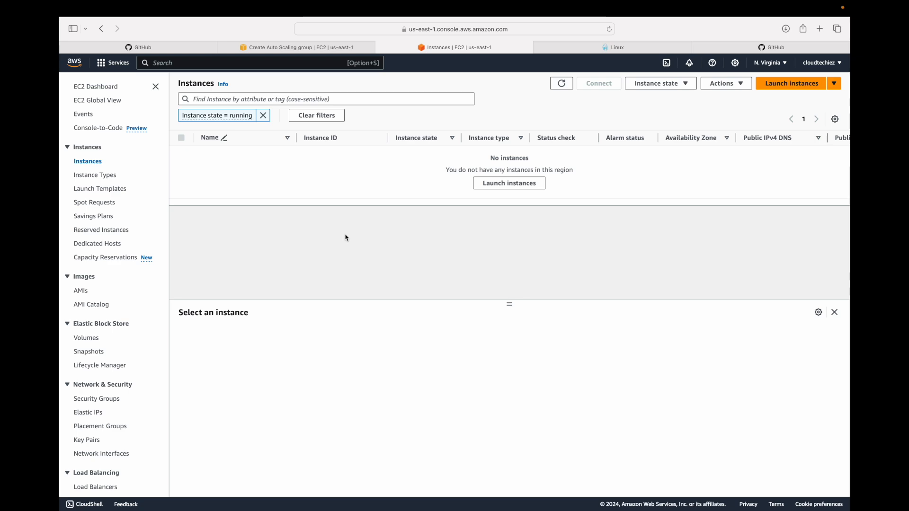
# Return to the review page and create the demo Auto Scaling group
pyautogui.click(313, 50)
pyautogui.scroll(-7, 520, 331)
pyautogui.scroll(-3, 561, 383)
pyautogui.click(548, 480)
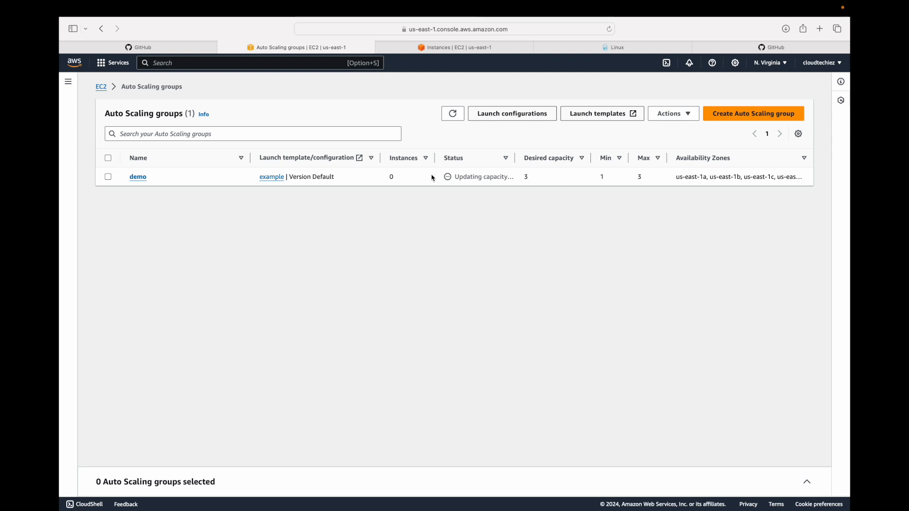
# Refresh the running instances and the Auto Scaling groups list, and select the demo group to view its details
pyautogui.click(487, 48)
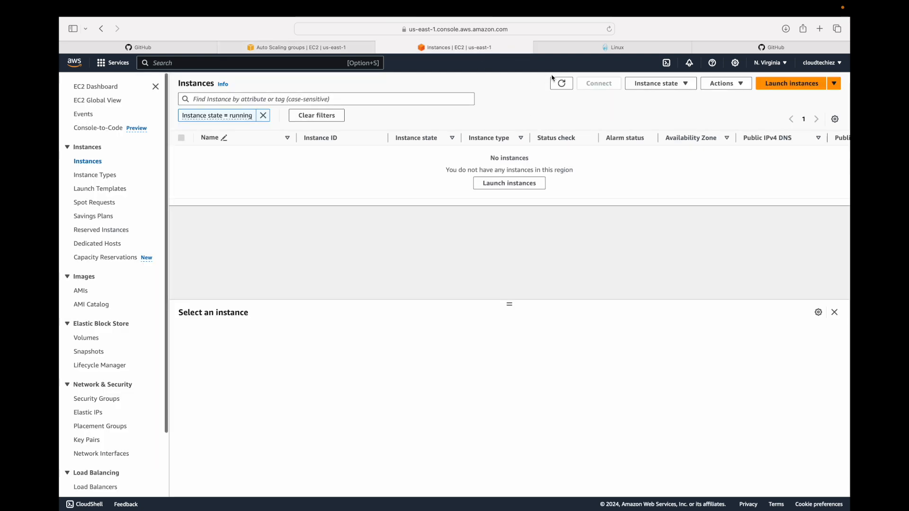
pyautogui.click(563, 85)
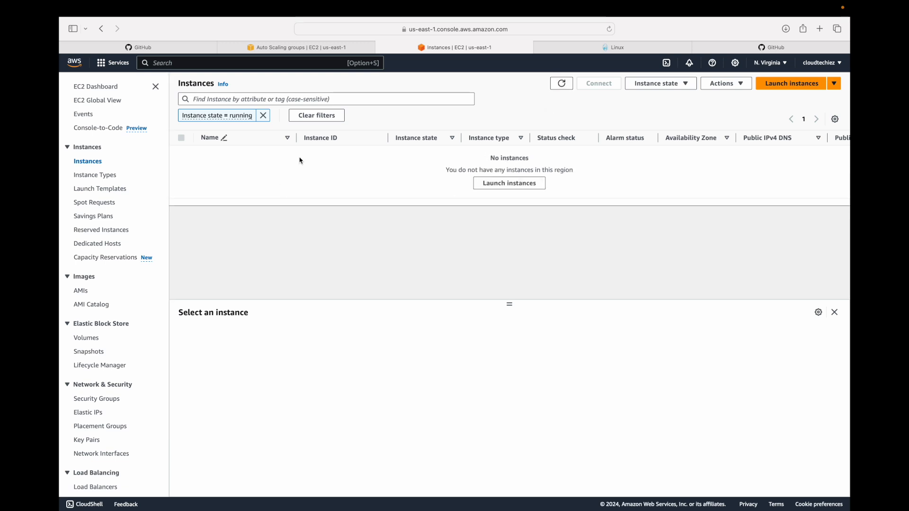
pyautogui.click(308, 49)
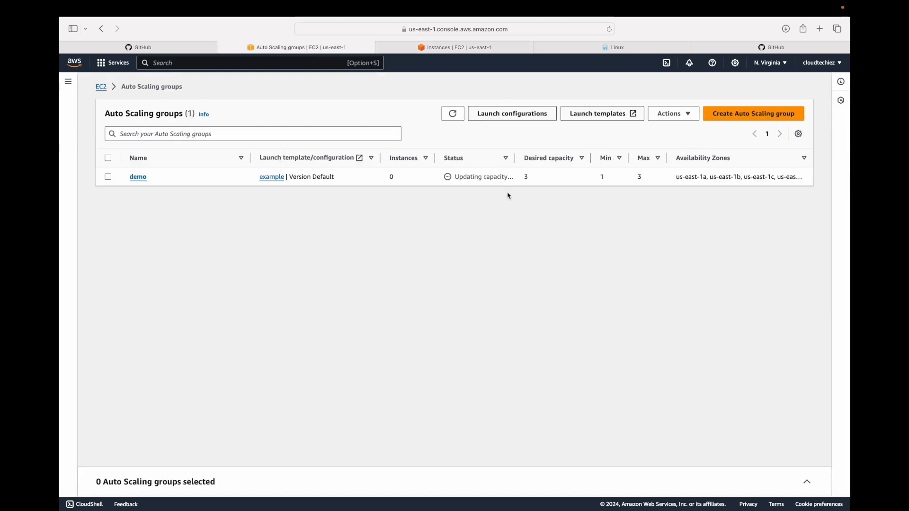
pyautogui.click(452, 114)
pyautogui.click(108, 177)
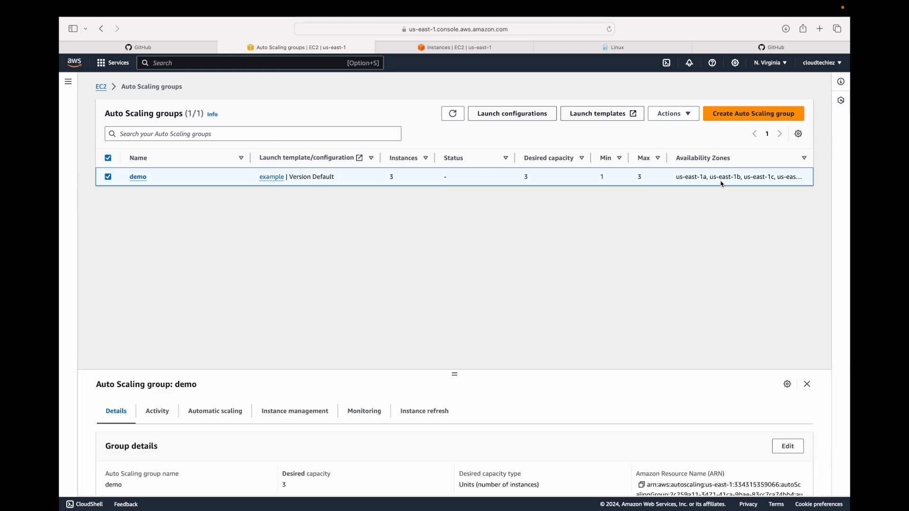
# Select the running instance in us-east-1e and inspect the value of its Name tag
pyautogui.click(465, 50)
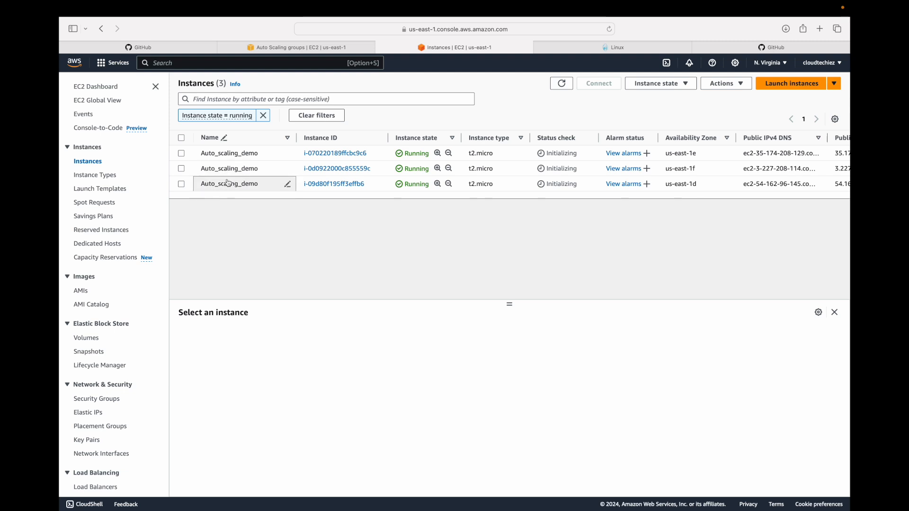
pyautogui.click(182, 154)
pyautogui.click(502, 335)
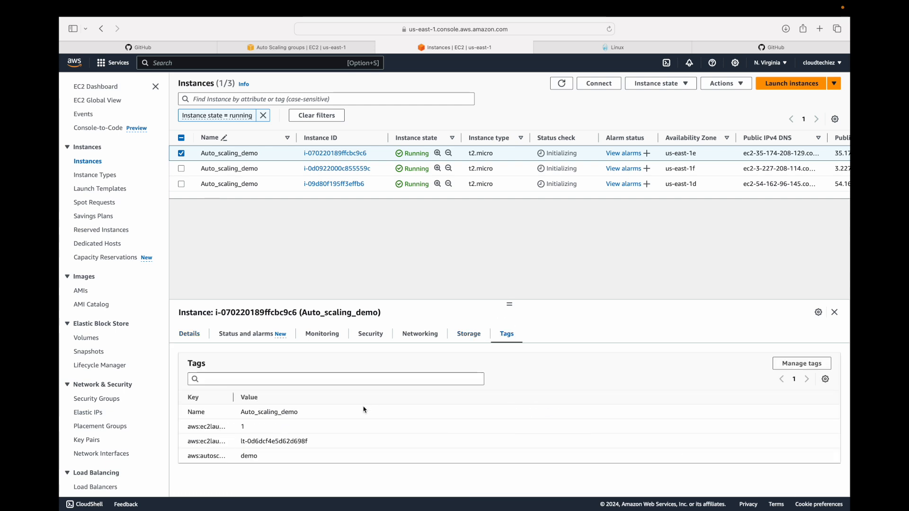
pyautogui.tripleClick(258, 412)
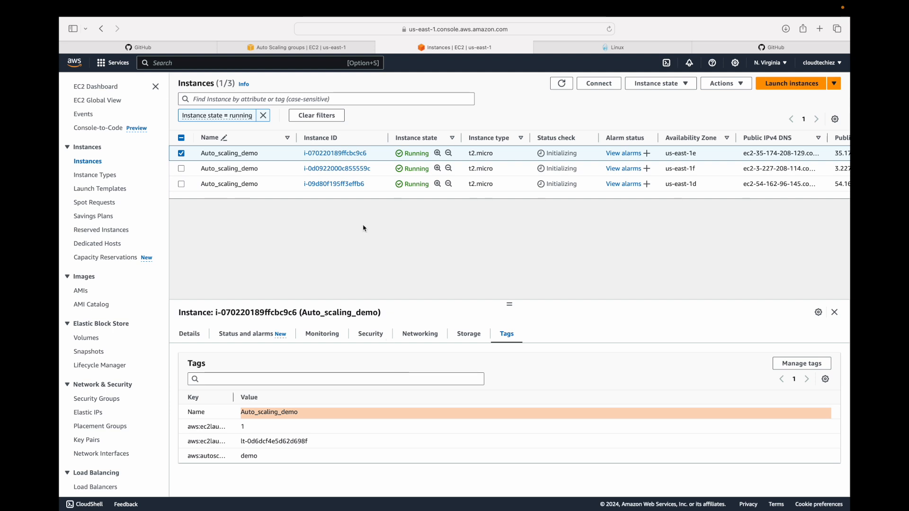
# Enlarge the demo group's details area and examine its activity history and its managed instances
pyautogui.click(279, 47)
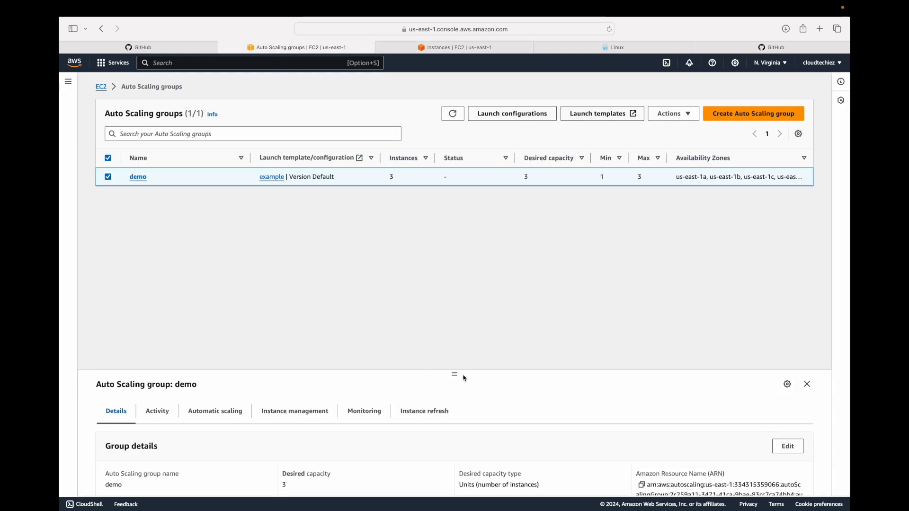
pyautogui.moveTo(458, 377); pyautogui.dragTo(458, 222)
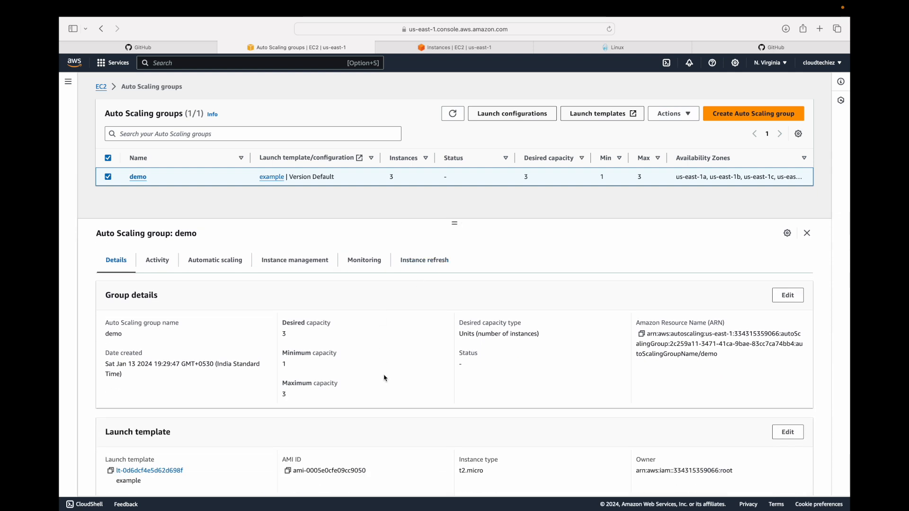
pyautogui.click(157, 261)
pyautogui.scroll(-3, 334, 385)
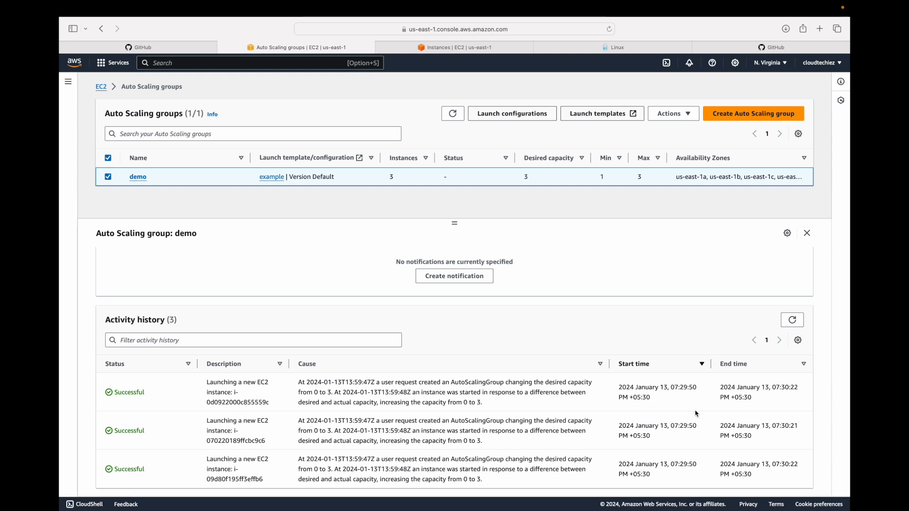
pyautogui.scroll(5, 385, 341)
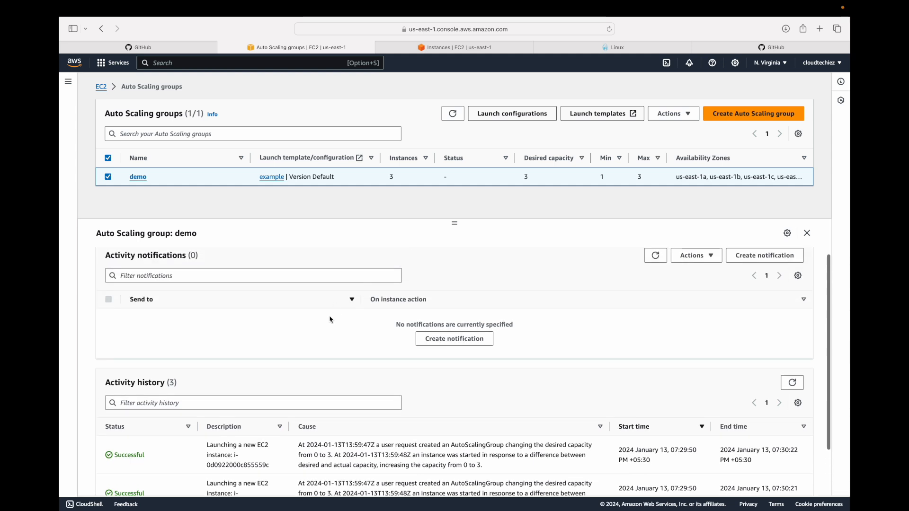
pyautogui.click(295, 261)
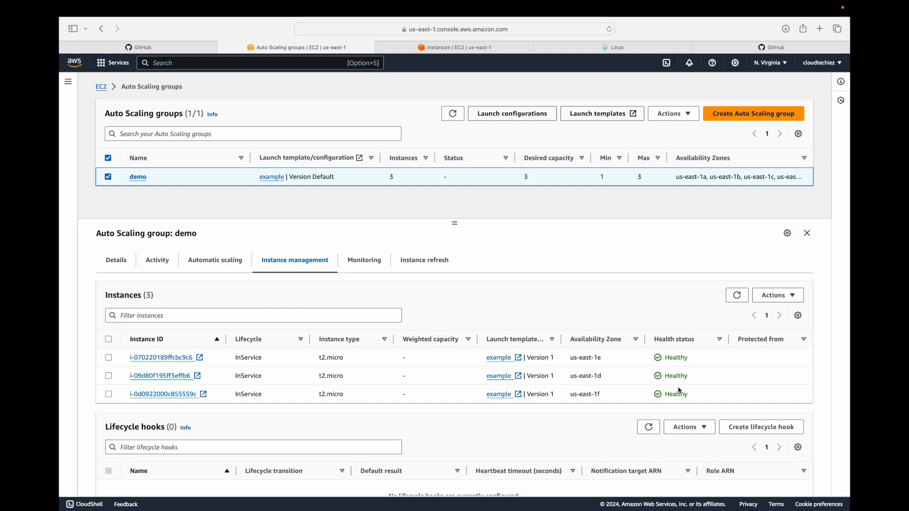
# Terminate the running instance in us-east-1e, refresh the instance list and dismiss the notification
pyautogui.click(455, 47)
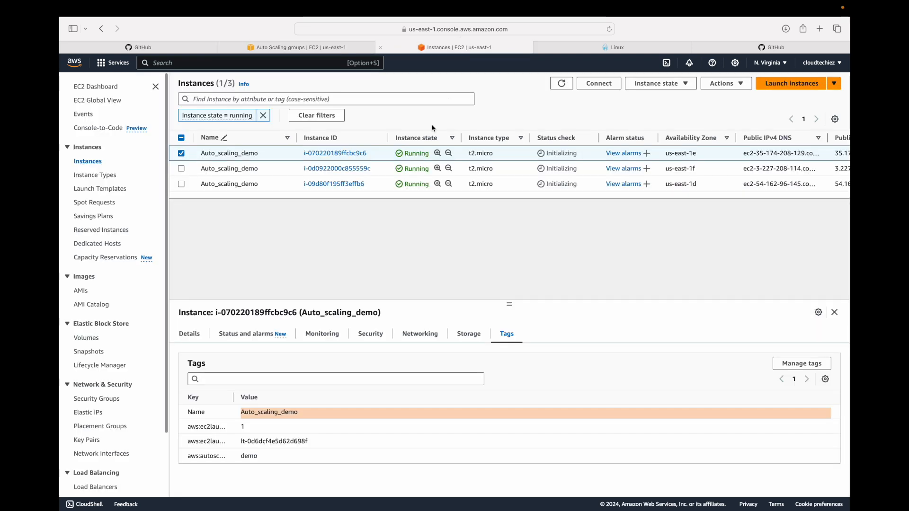
pyautogui.click(663, 84)
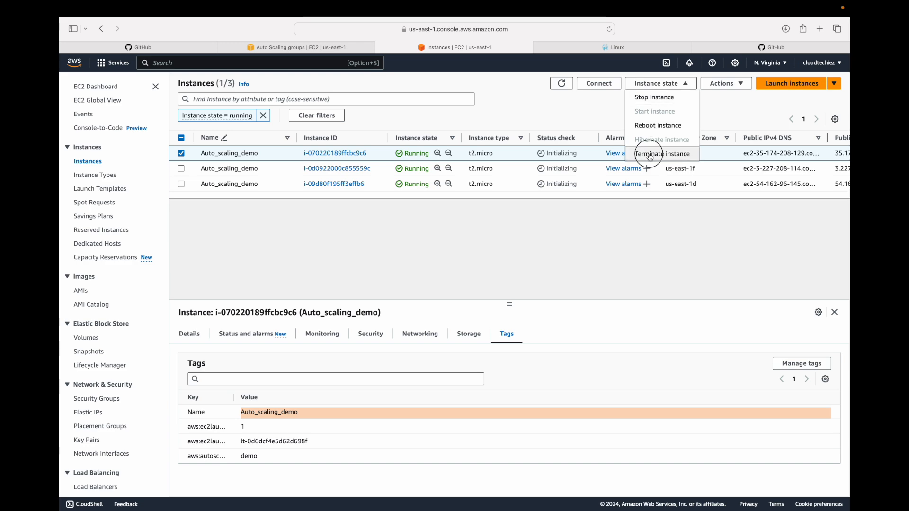
pyautogui.click(651, 153)
pyautogui.click(663, 354)
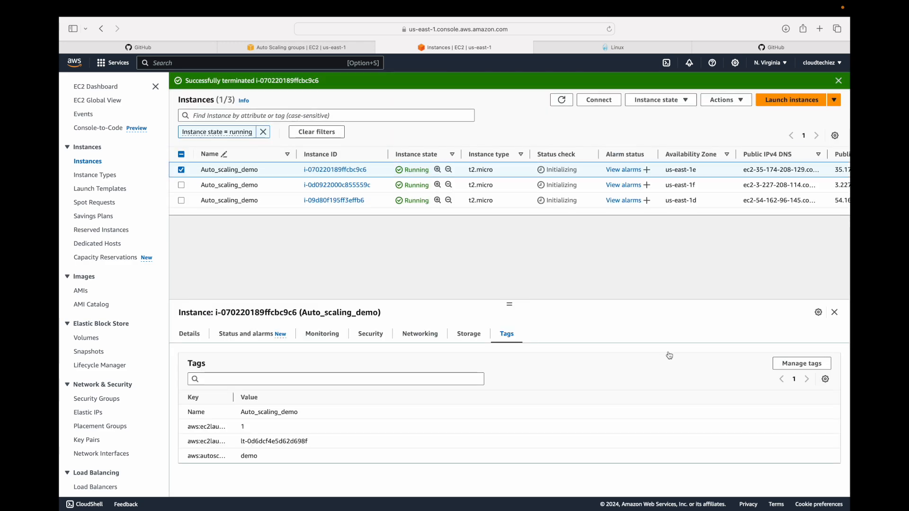
pyautogui.click(562, 100)
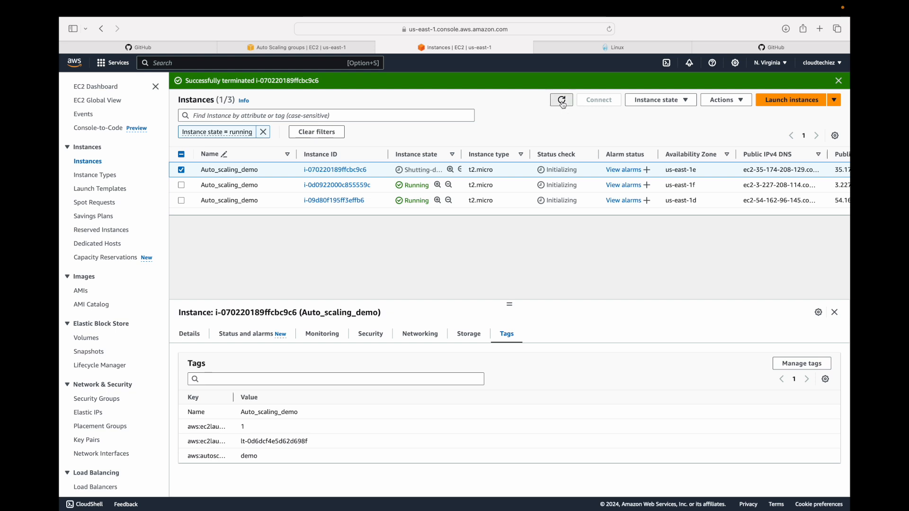
pyautogui.click(838, 81)
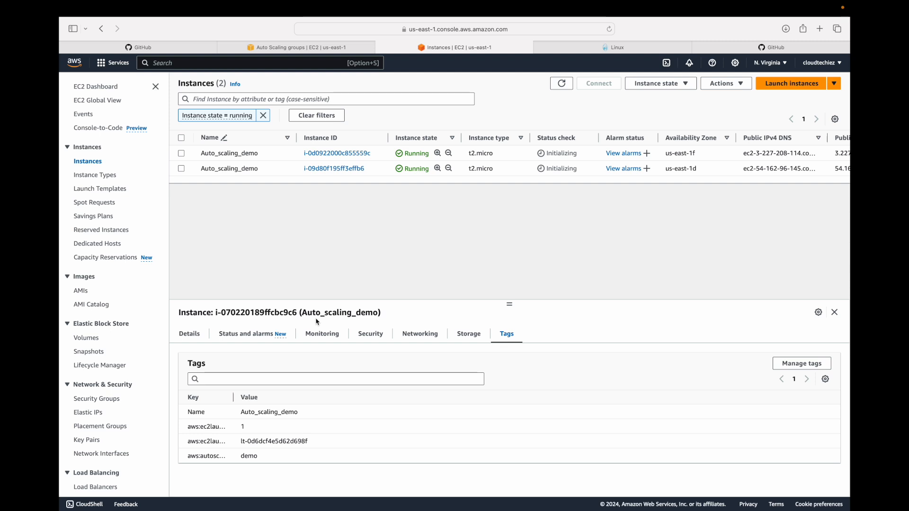
# Compare the demo group's refreshed managed instances with the list of running EC2 instances
pyautogui.click(263, 48)
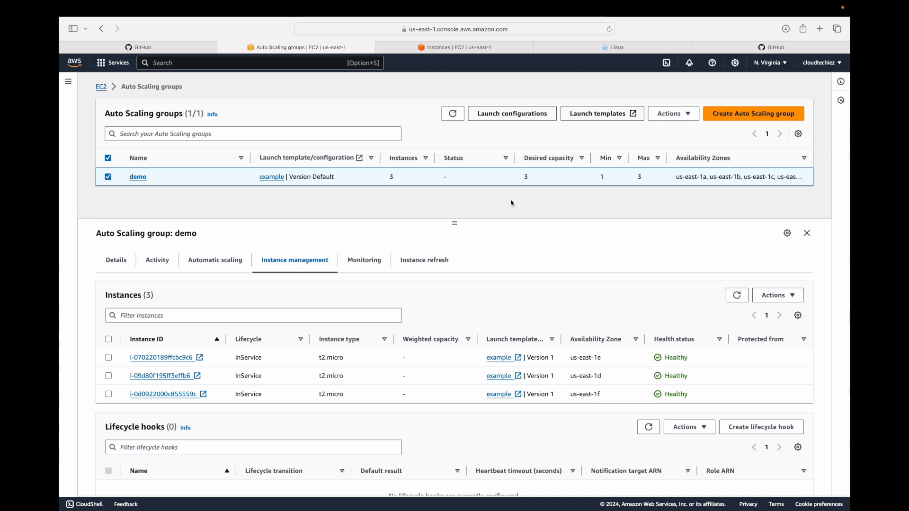
pyautogui.click(440, 48)
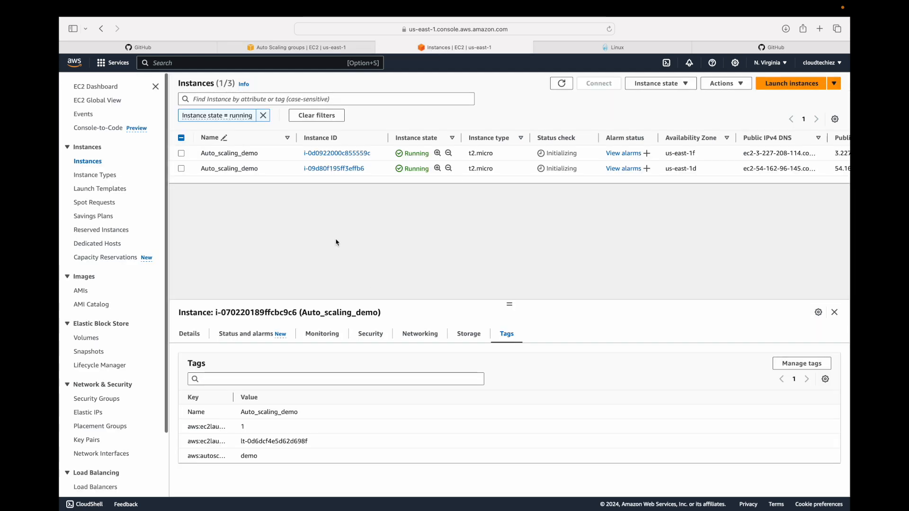
pyautogui.click(318, 46)
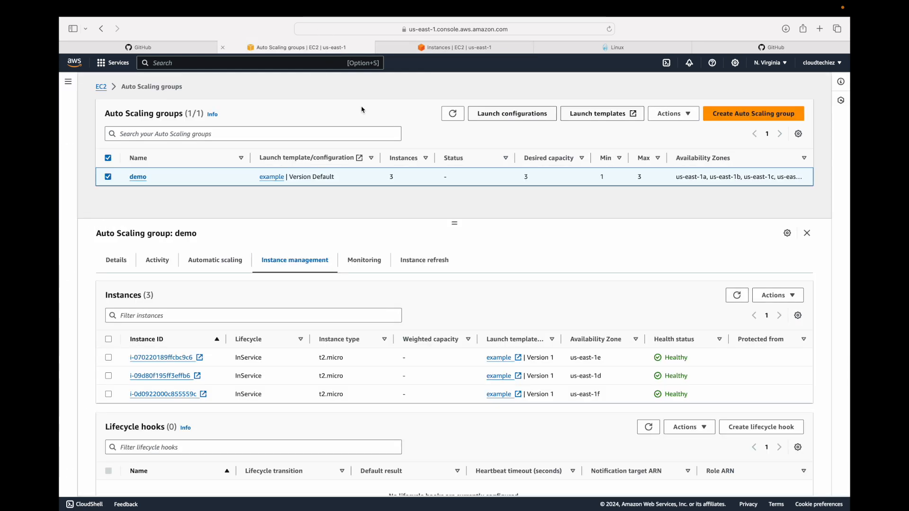
pyautogui.click(737, 295)
pyautogui.click(742, 301)
pyautogui.click(478, 47)
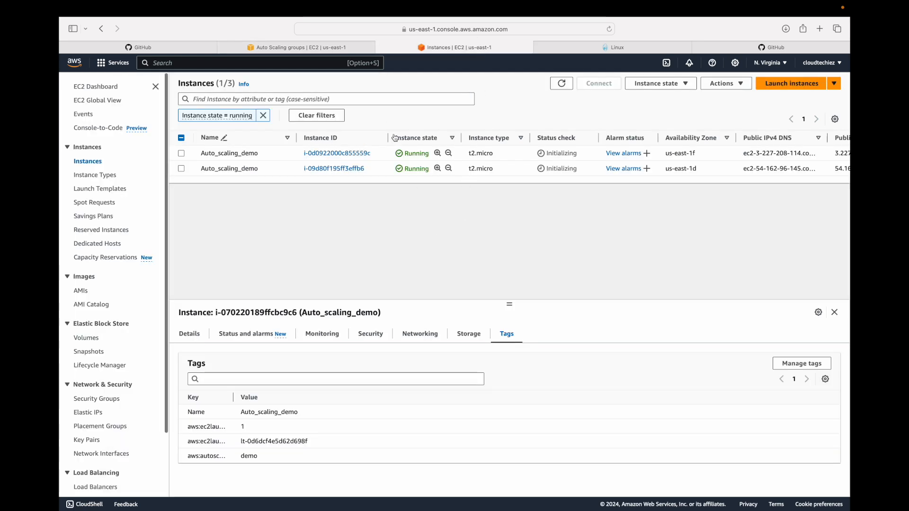
pyautogui.click(303, 47)
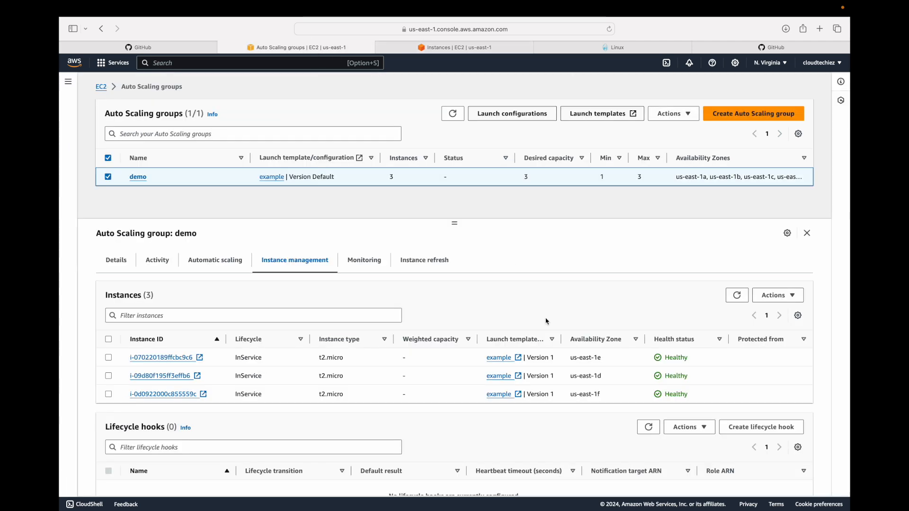
pyautogui.click(738, 296)
pyautogui.click(463, 47)
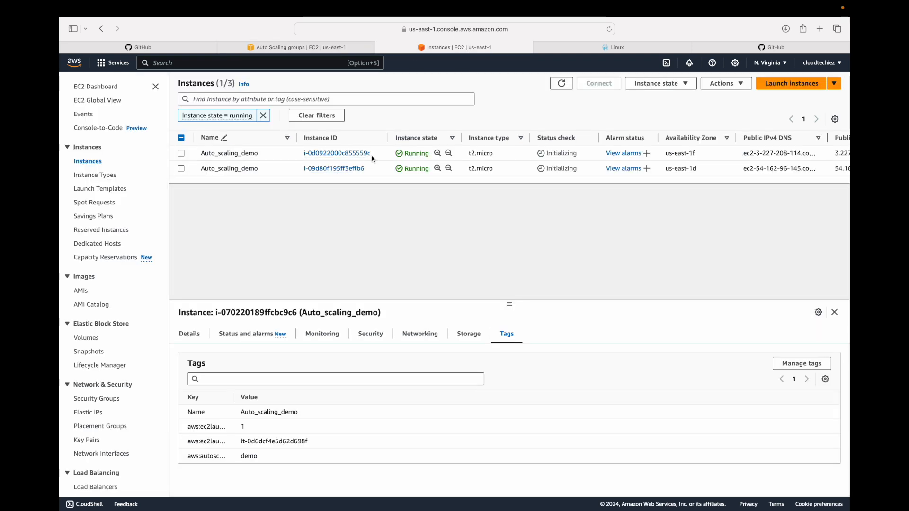
# Recheck the us-east-1e instance in the demo group's managed instances, refreshing them, and check the group's desired capacity
pyautogui.click(335, 46)
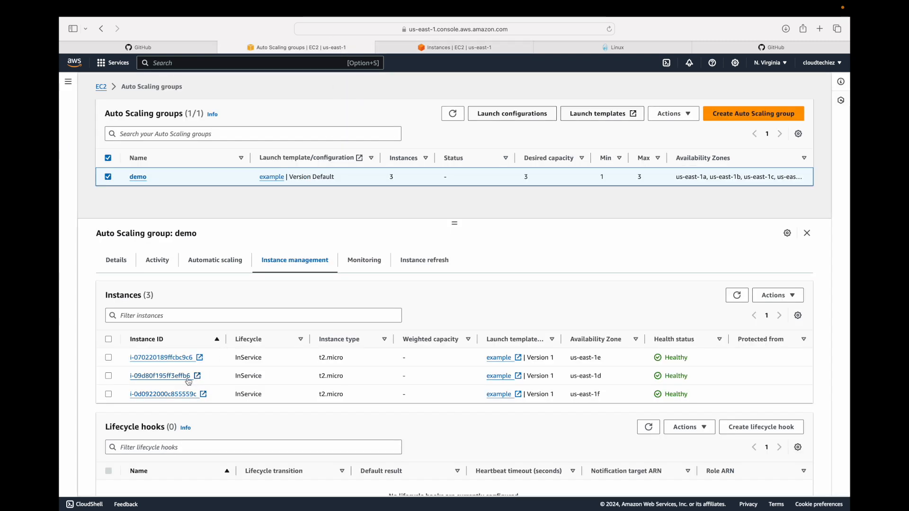
pyautogui.click(117, 361)
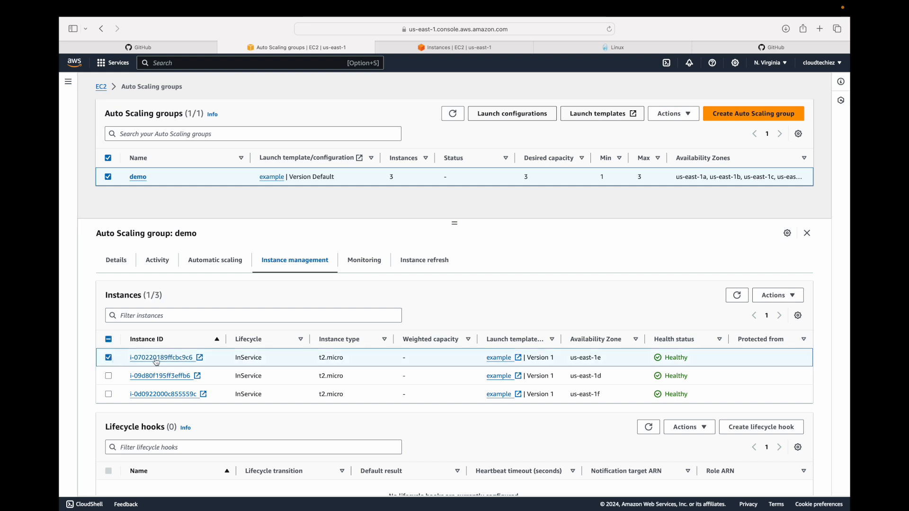
pyautogui.click(736, 296)
pyautogui.click(735, 299)
pyautogui.moveTo(521, 179); pyautogui.dragTo(539, 177)
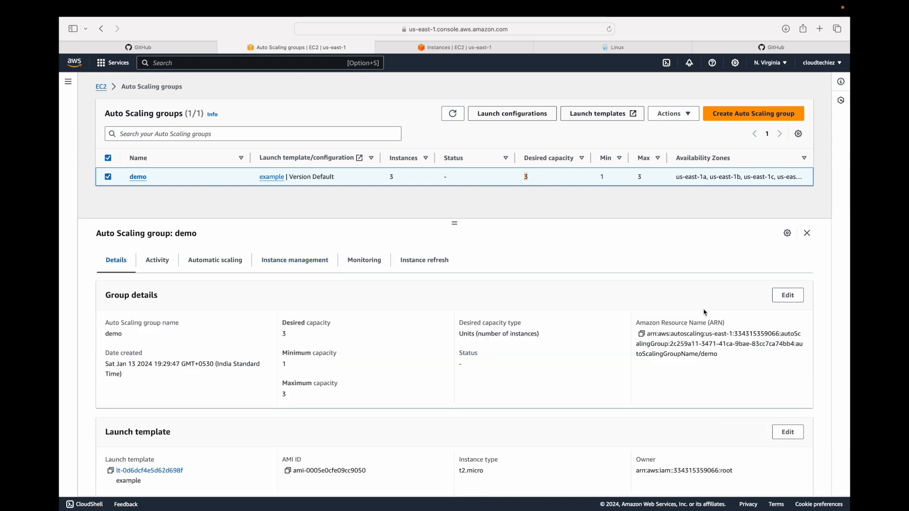
pyautogui.click(317, 260)
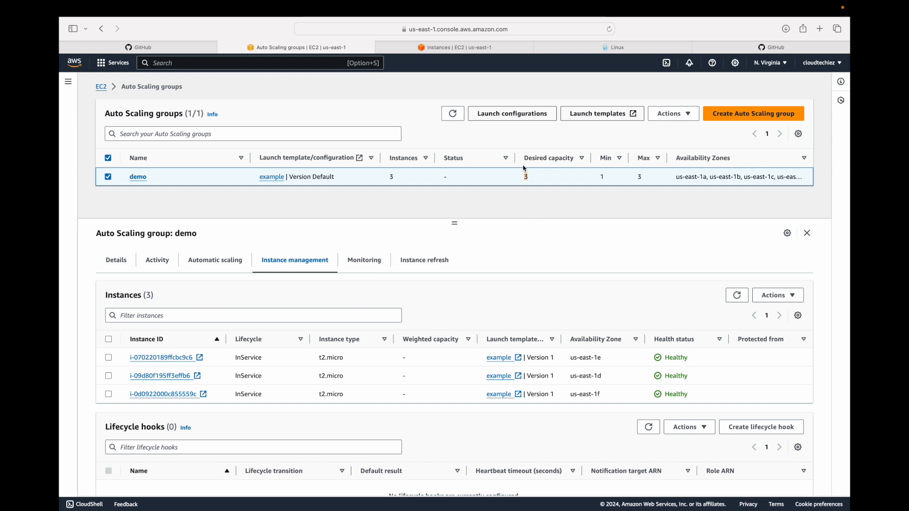
# Refresh the demo group's managed instances and the list of running EC2 instances
pyautogui.click(736, 295)
pyautogui.click(455, 48)
pyautogui.click(561, 84)
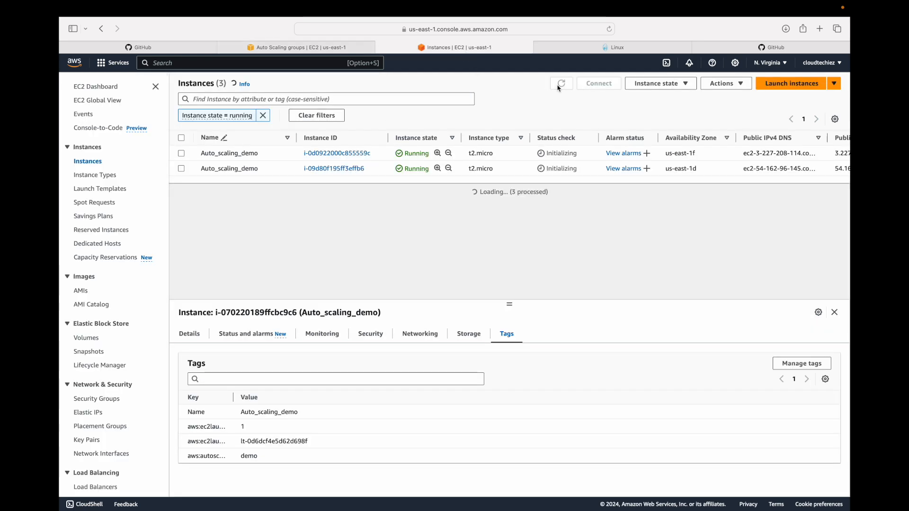
# Check the us-east-1e instance's health status in the demo group, refreshing the managed instances repeatedly until it is replaced
pyautogui.click(319, 47)
pyautogui.click(737, 295)
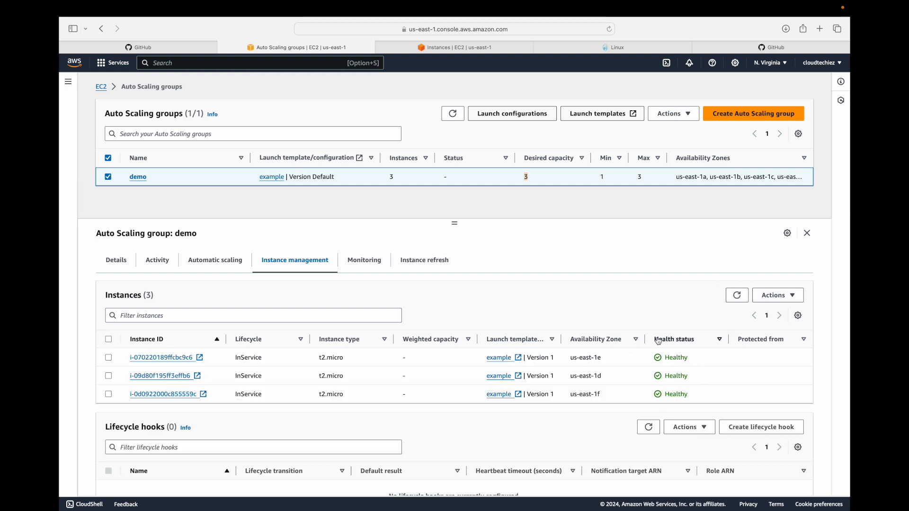
pyautogui.click(734, 296)
pyautogui.doubleClick(676, 356)
pyautogui.click(740, 297)
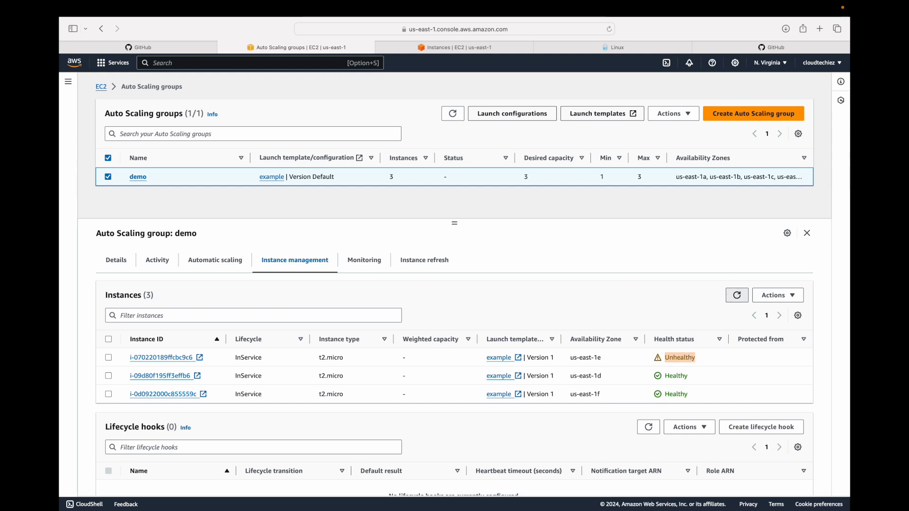
pyautogui.click(742, 298)
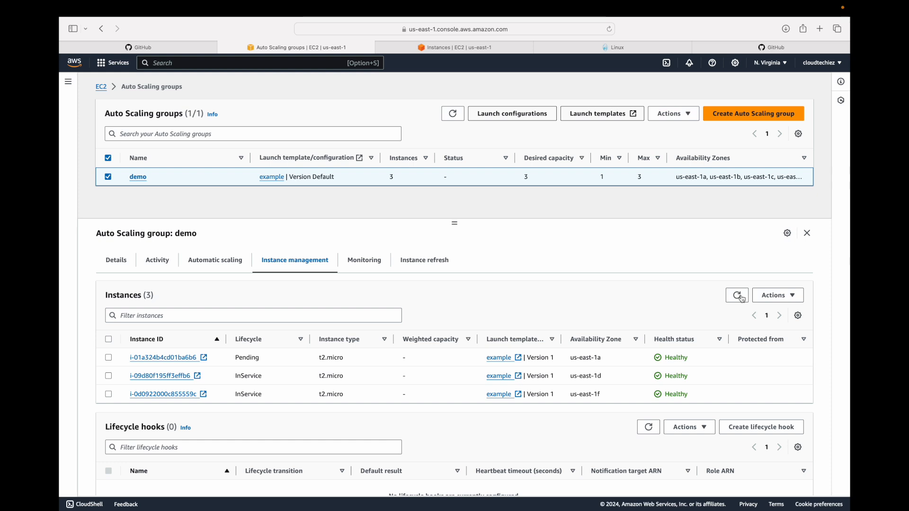
# Look for the replacement instance by refreshing the running EC2 instances and the demo group's managed instances in alternation
pyautogui.click(447, 46)
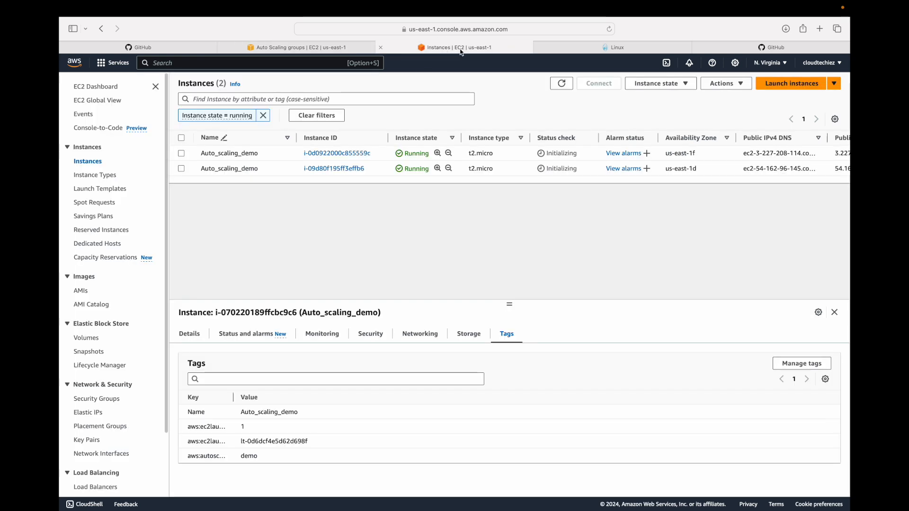
pyautogui.click(561, 84)
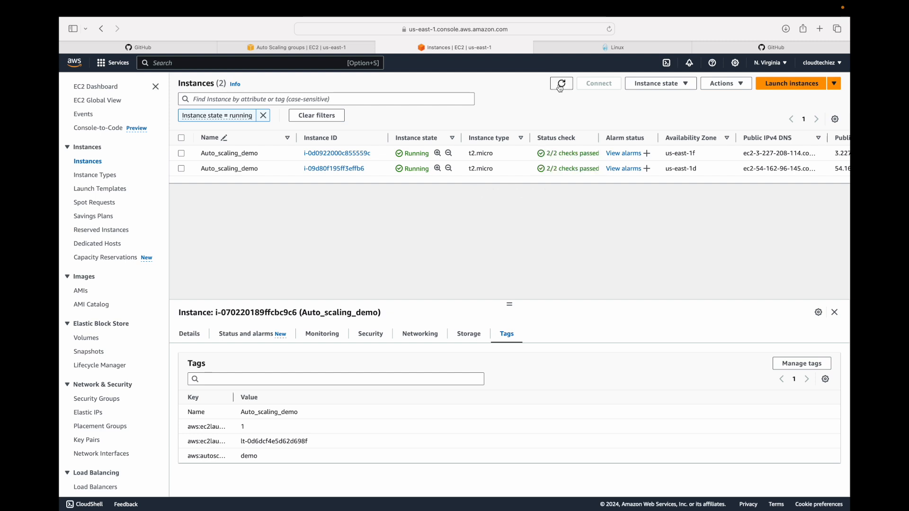
pyautogui.click(561, 85)
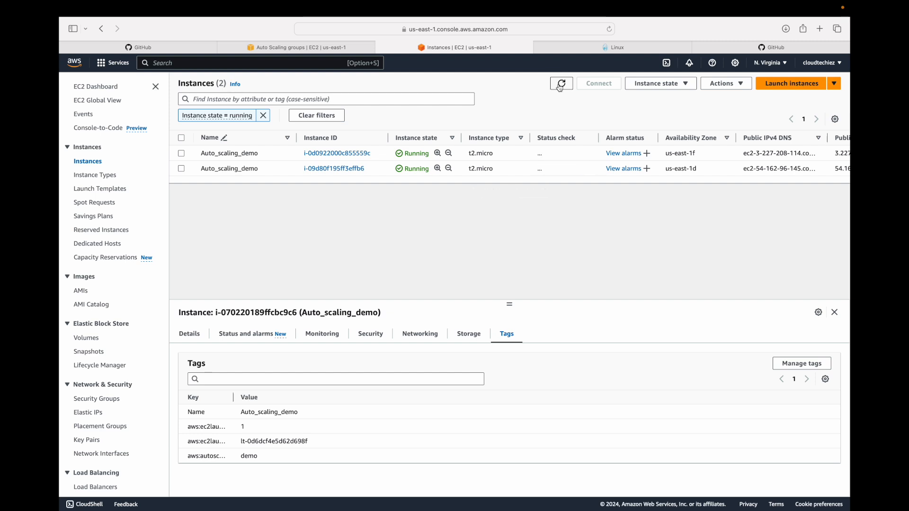
pyautogui.click(304, 52)
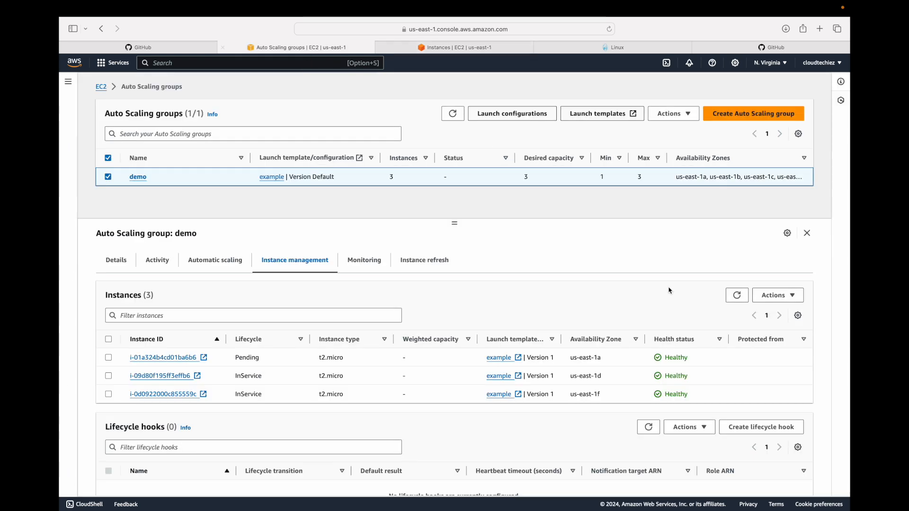
pyautogui.click(743, 296)
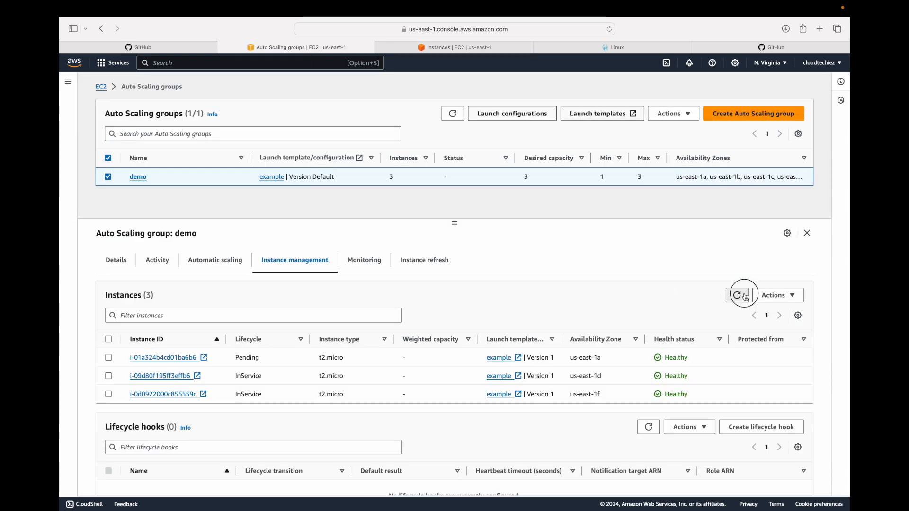
pyautogui.click(745, 296)
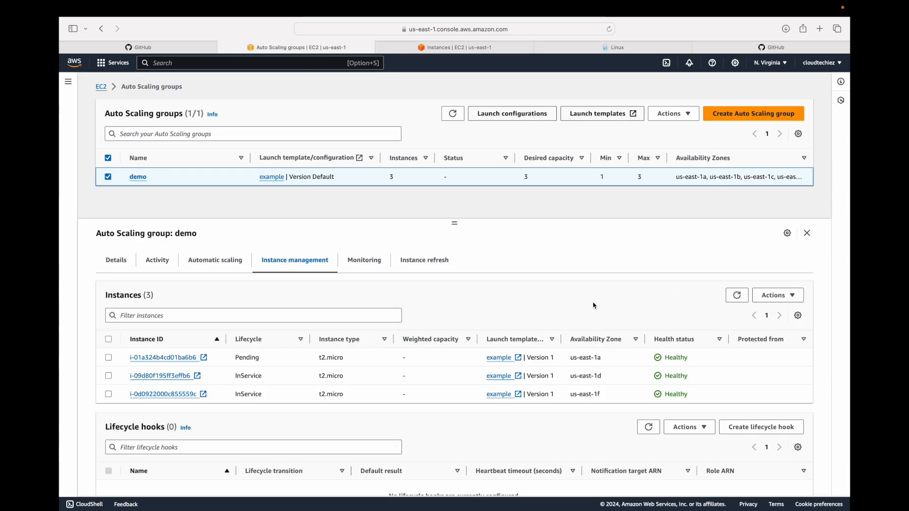
pyautogui.click(435, 49)
pyautogui.click(563, 84)
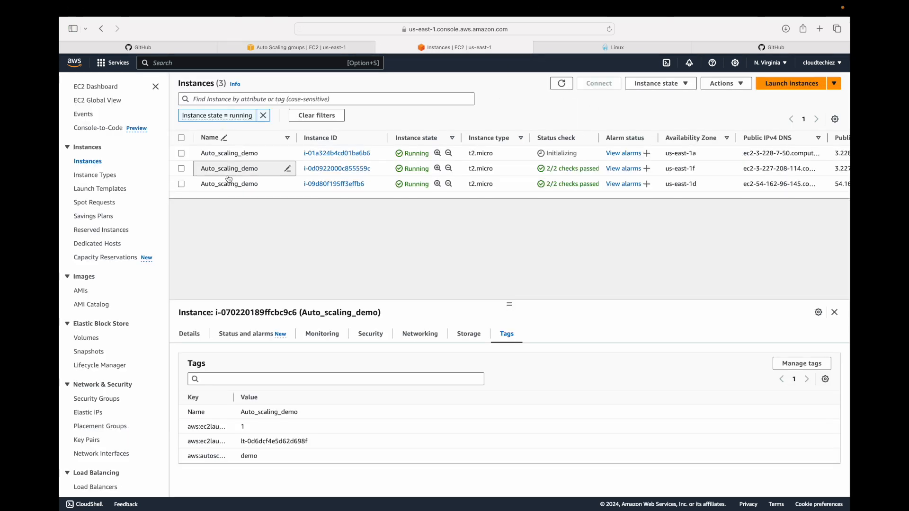
# Select the us-east-1a instance and compare its status and ID with the demo group's managed instances
pyautogui.click(565, 152)
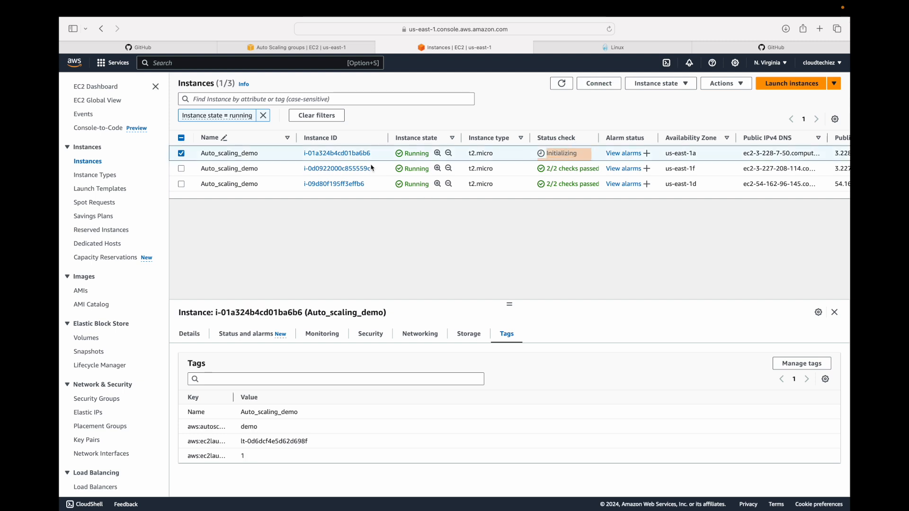
pyautogui.click(360, 154)
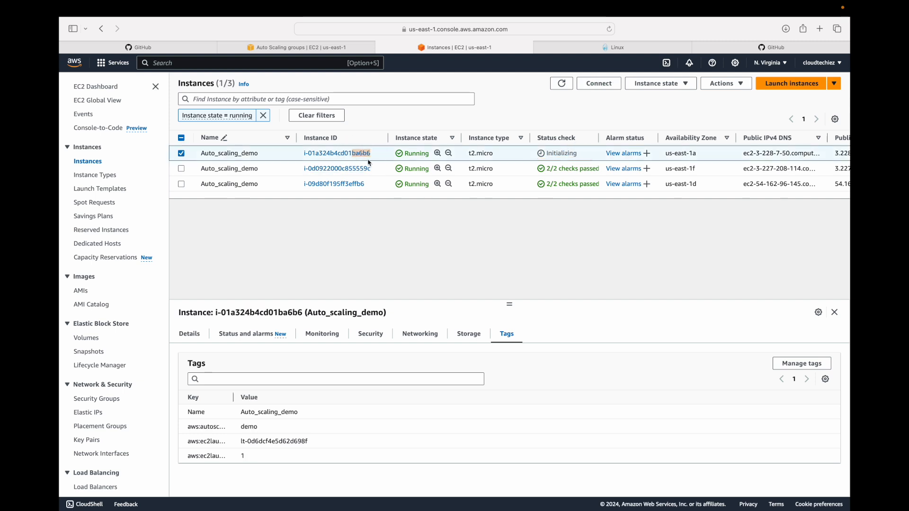
pyautogui.click(331, 48)
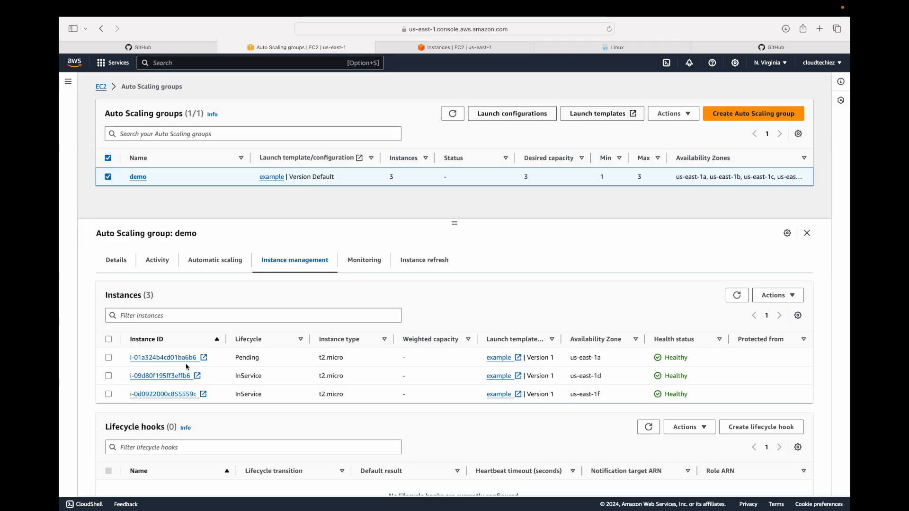
pyautogui.click(478, 47)
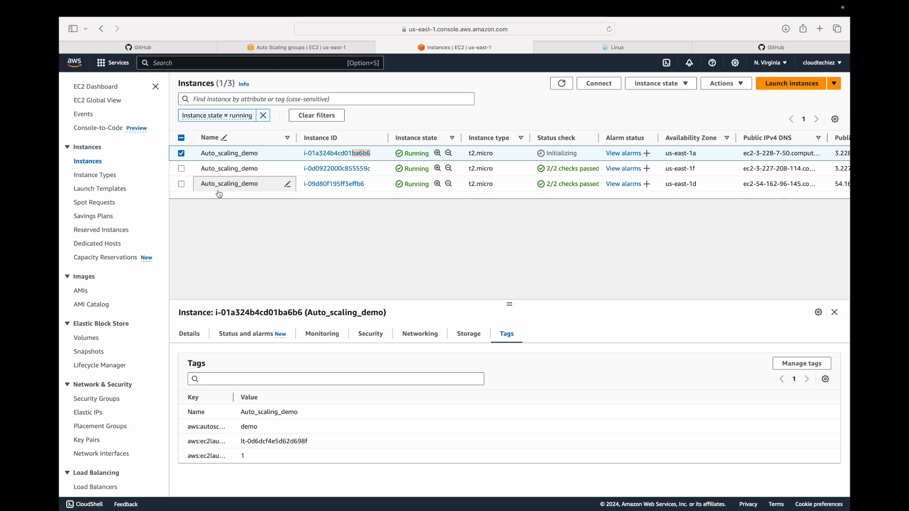
pyautogui.click(297, 49)
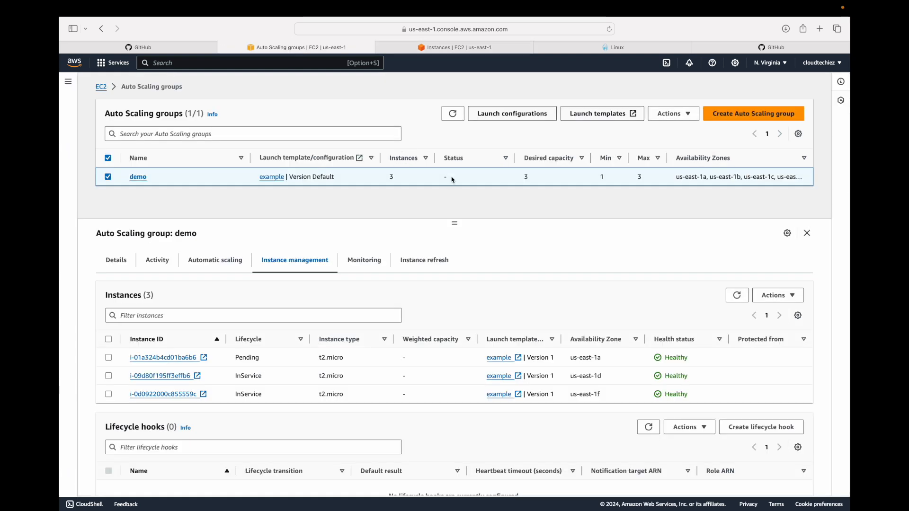
# Examine the demo group's activity history, highlighting the causes of the instance termination and the replacement launch
pyautogui.click(161, 260)
pyautogui.scroll(-2, 338, 354)
pyautogui.scroll(-5, 338, 354)
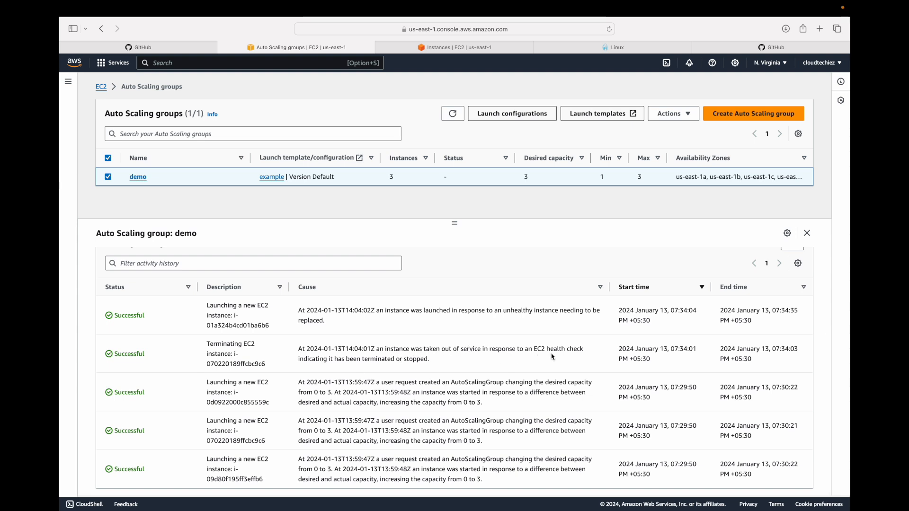
pyautogui.click(303, 359)
pyautogui.moveTo(303, 359); pyautogui.dragTo(431, 365)
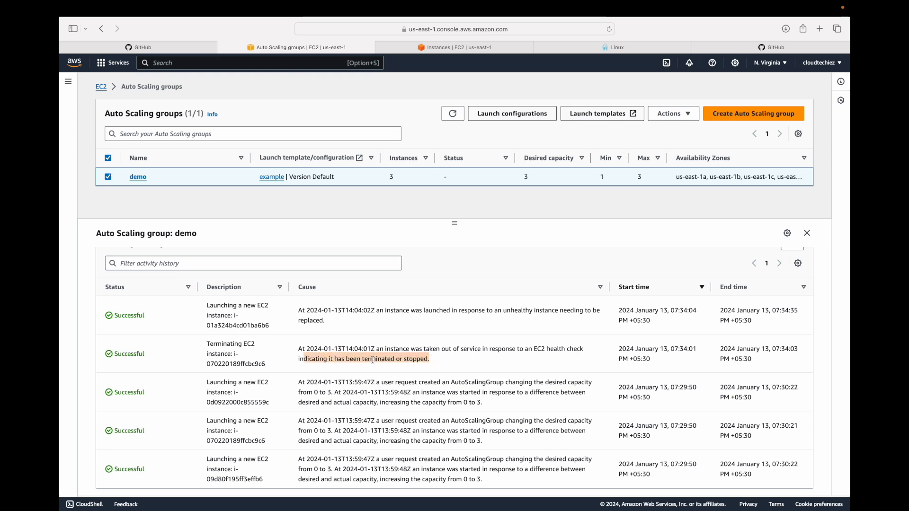
pyautogui.moveTo(383, 313); pyautogui.dragTo(449, 322)
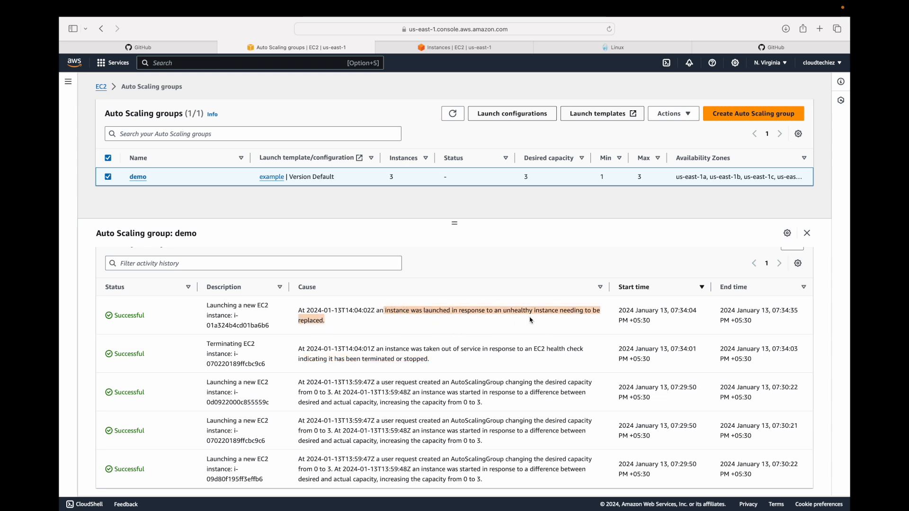
pyautogui.scroll(4, 530, 319)
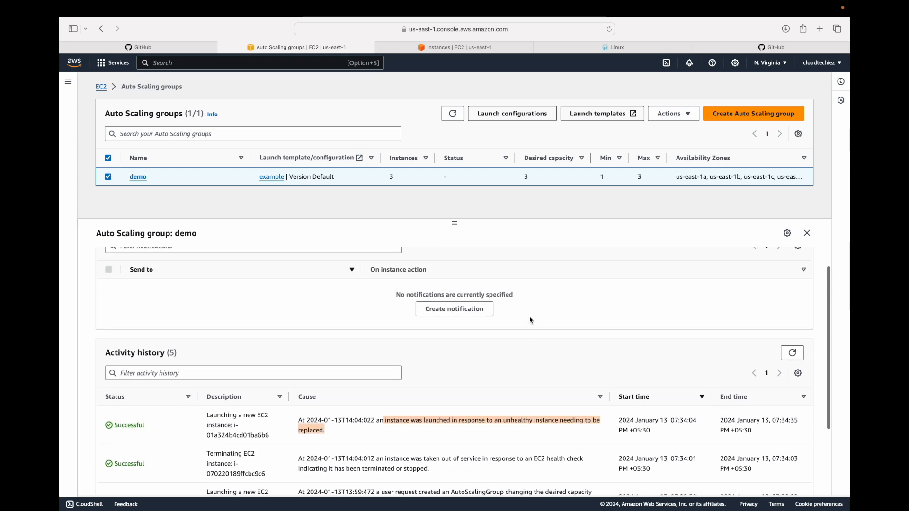
# Recheck the running EC2 instances, refreshing the list, against the demo group's overview
pyautogui.click(455, 48)
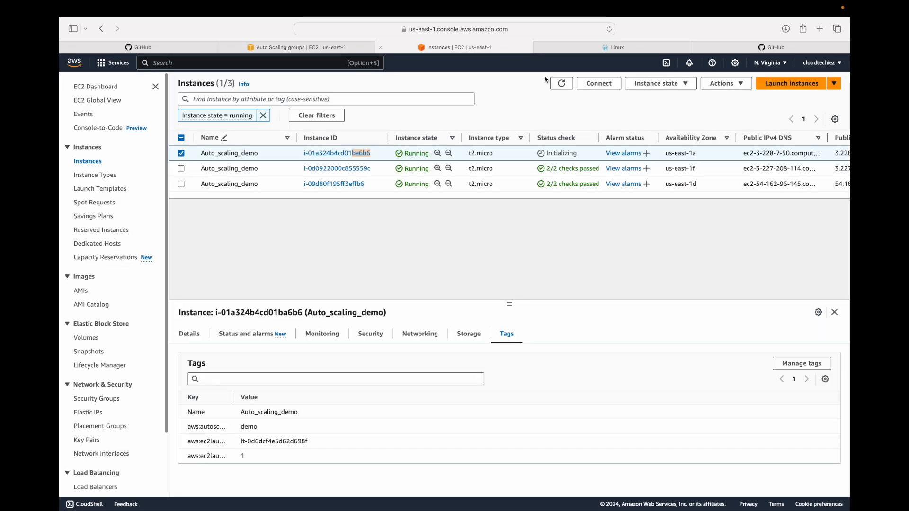
pyautogui.click(561, 84)
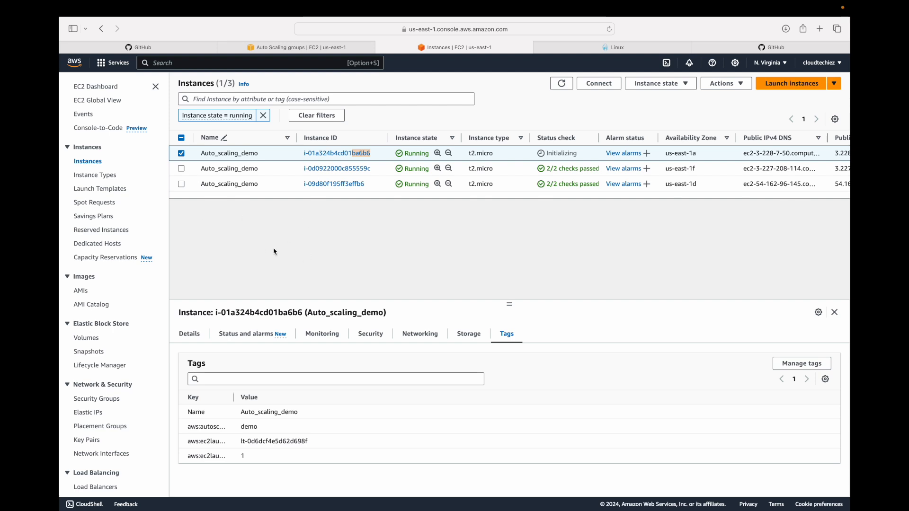
pyautogui.click(314, 48)
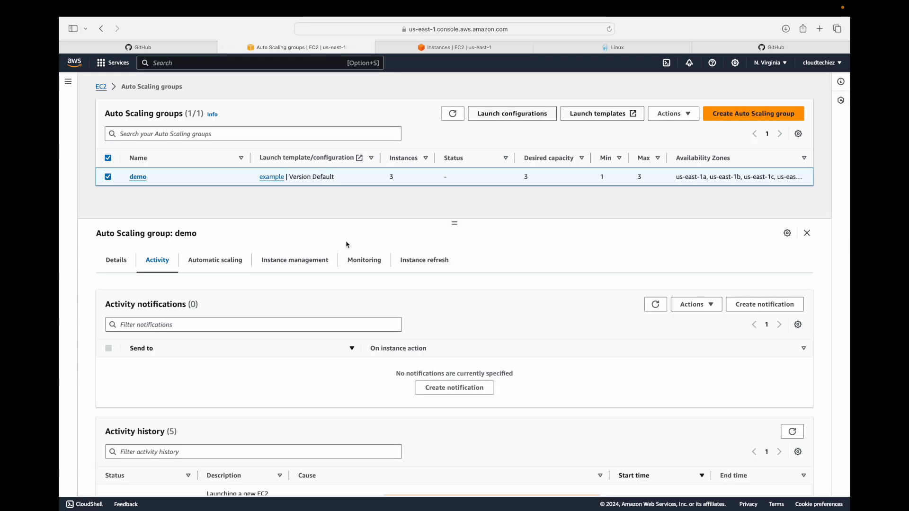
pyautogui.click(436, 48)
# Delete the demo Auto Scaling group, confirming with the word "delete"
pyautogui.click(314, 48)
pyautogui.click(669, 114)
pyautogui.click(666, 142)
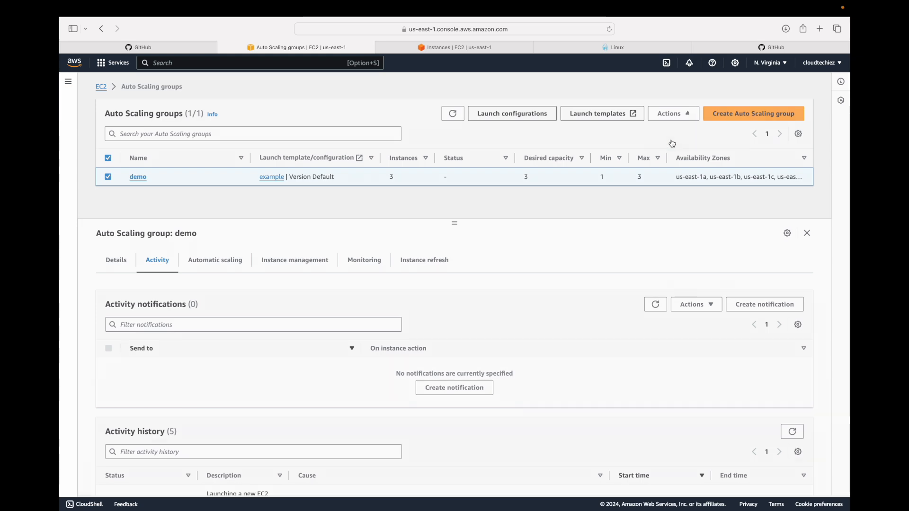
pyautogui.click(442, 343)
pyautogui.write('del')
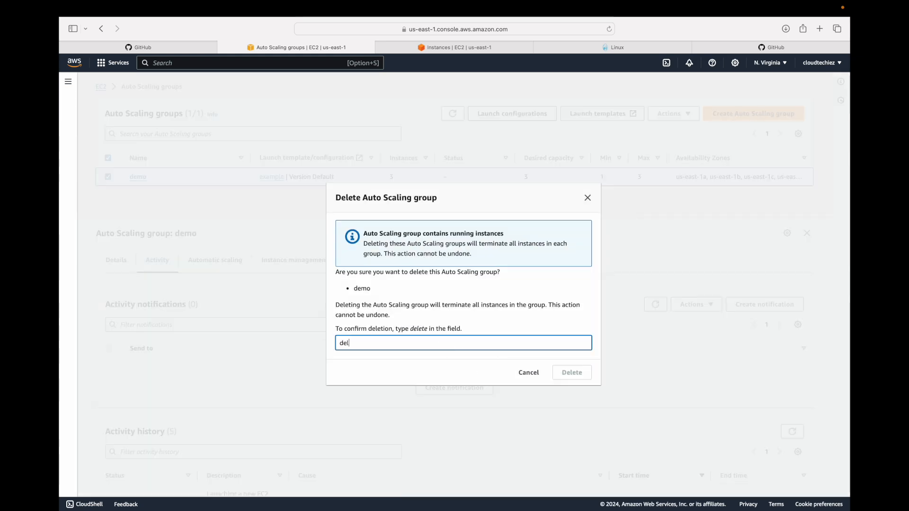
pyautogui.write('ete')
pyautogui.click(573, 373)
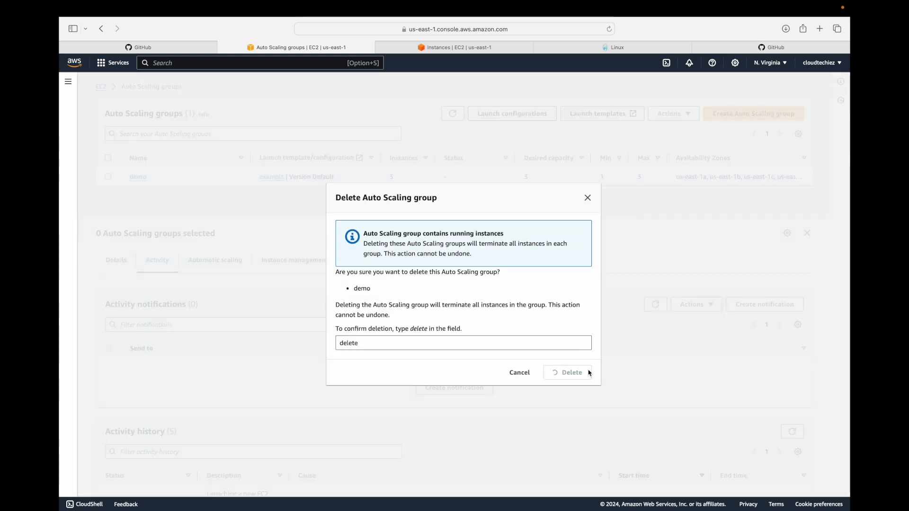
# Refresh the Auto Scaling groups list to check the demo group's deletion
pyautogui.hotkey('ctrl', 'Tab')
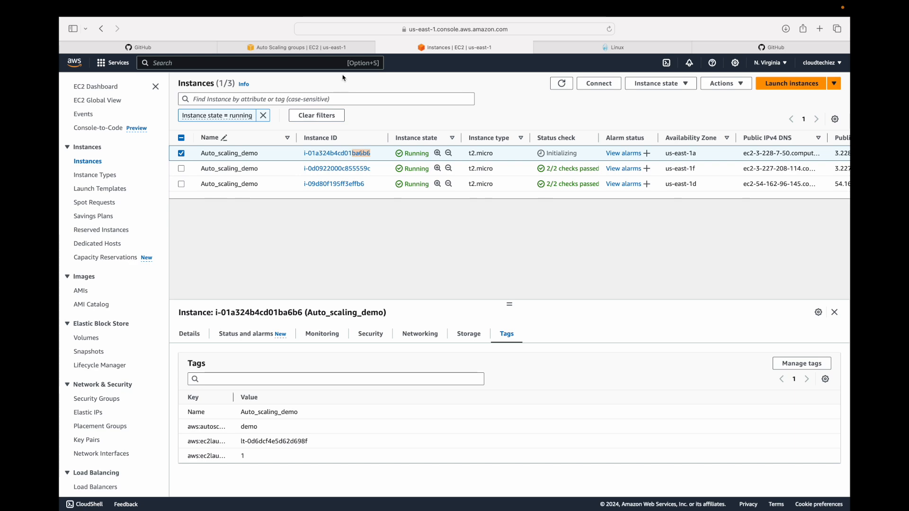
pyautogui.click(310, 49)
pyautogui.click(453, 116)
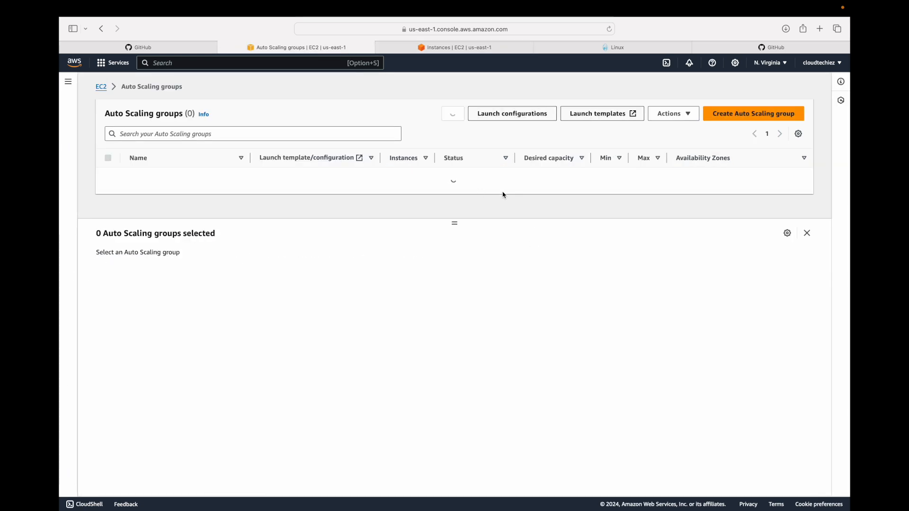
# Refresh the EC2 instances and remove the "Instance state = running" filter to check the states of all instances
pyautogui.click(433, 47)
pyautogui.click(570, 85)
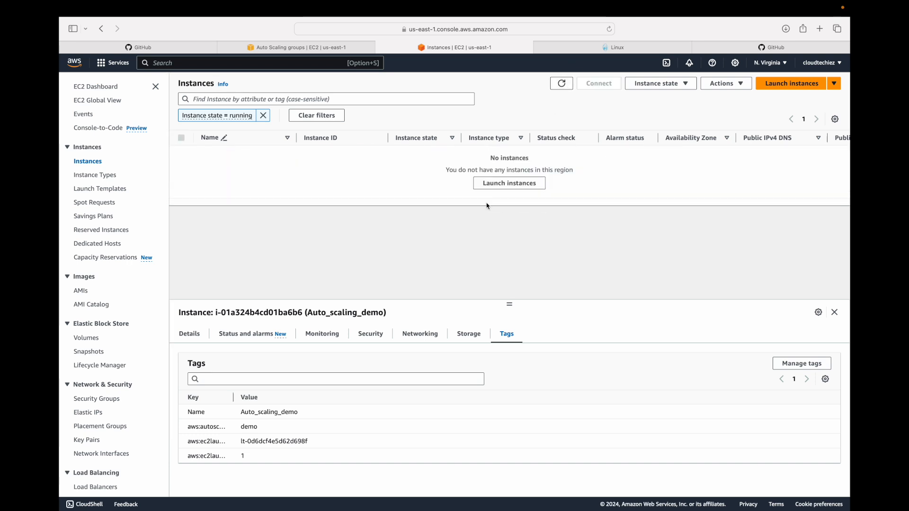
pyautogui.click(263, 116)
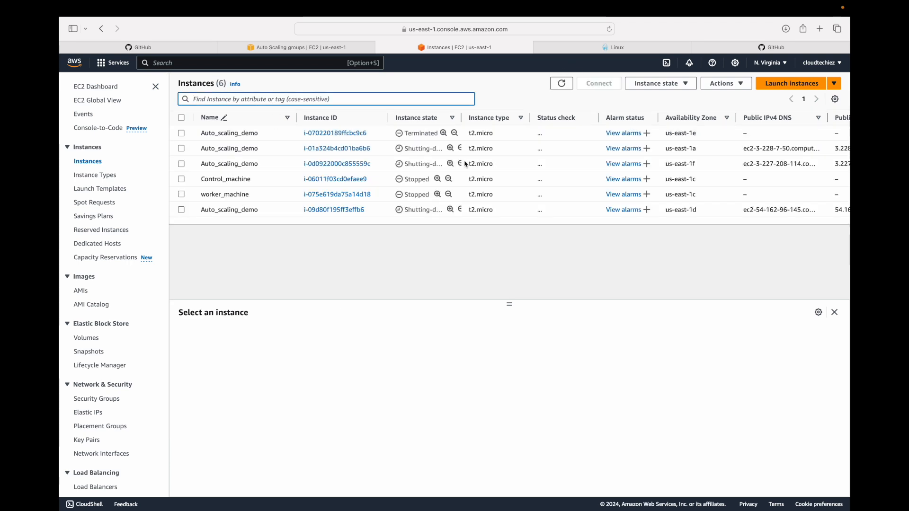